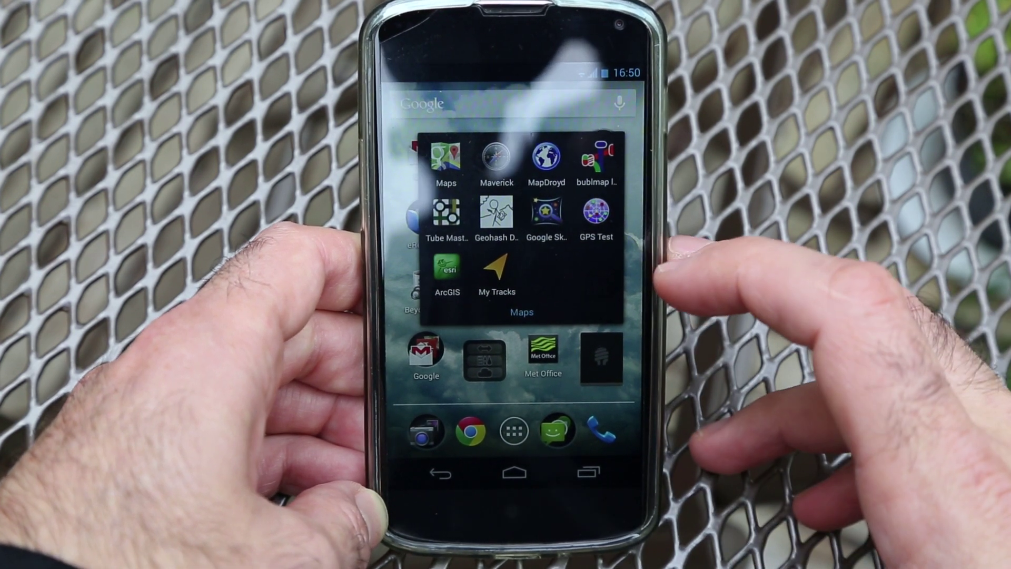
# Show the UTC and local time readout in GPS Test, then go back to the Android home screen.
pyautogui.click(595, 213)
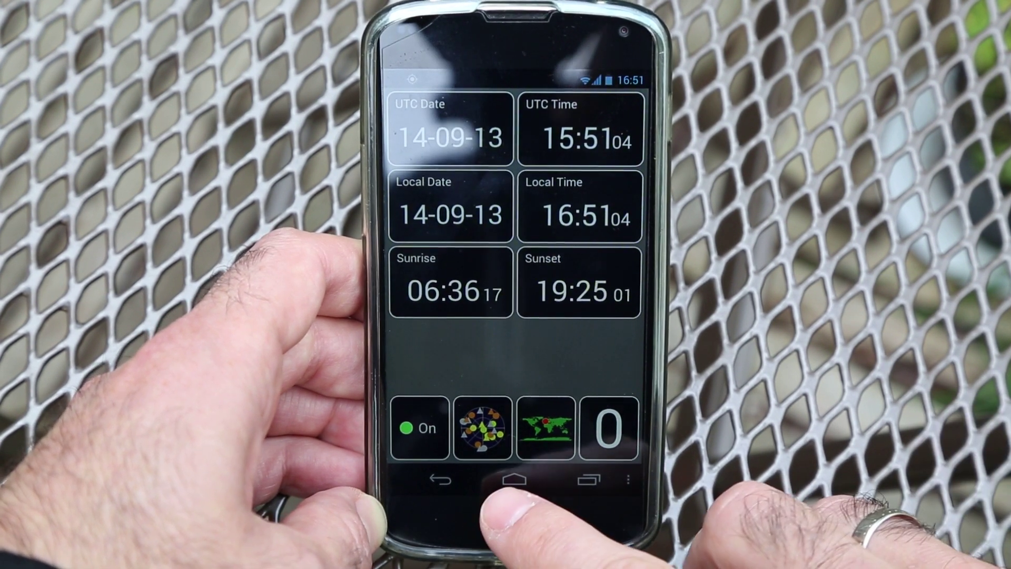
pyautogui.click(514, 479)
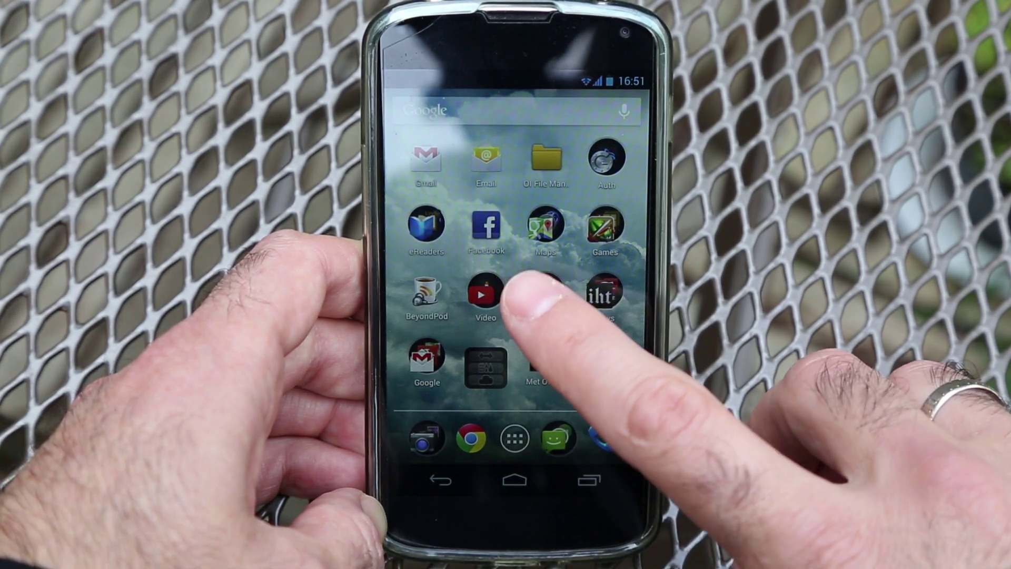
# Start a new My Tracks recording from the Maps folder and leave it running in the background.
pyautogui.click(538, 218)
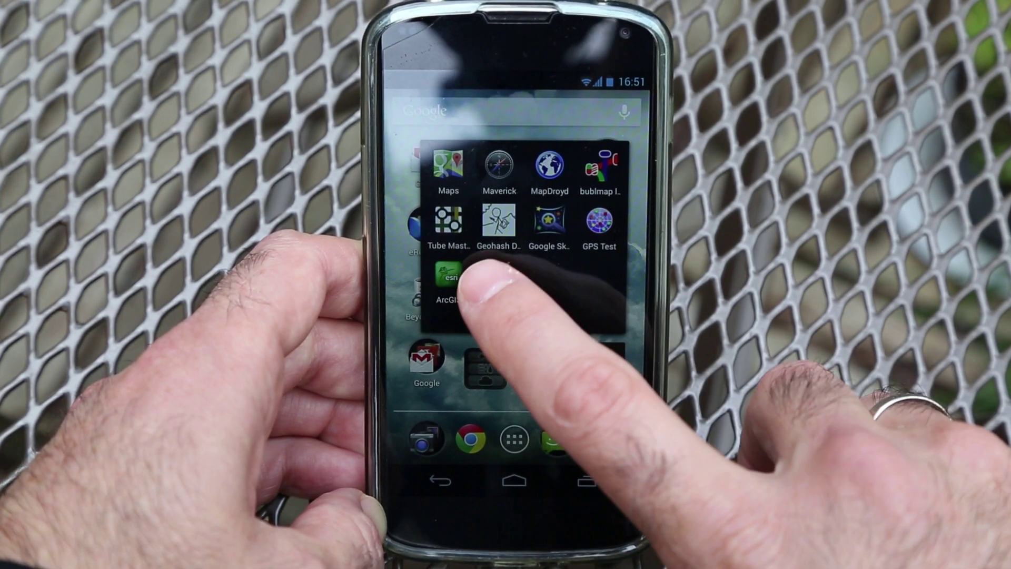
pyautogui.click(494, 272)
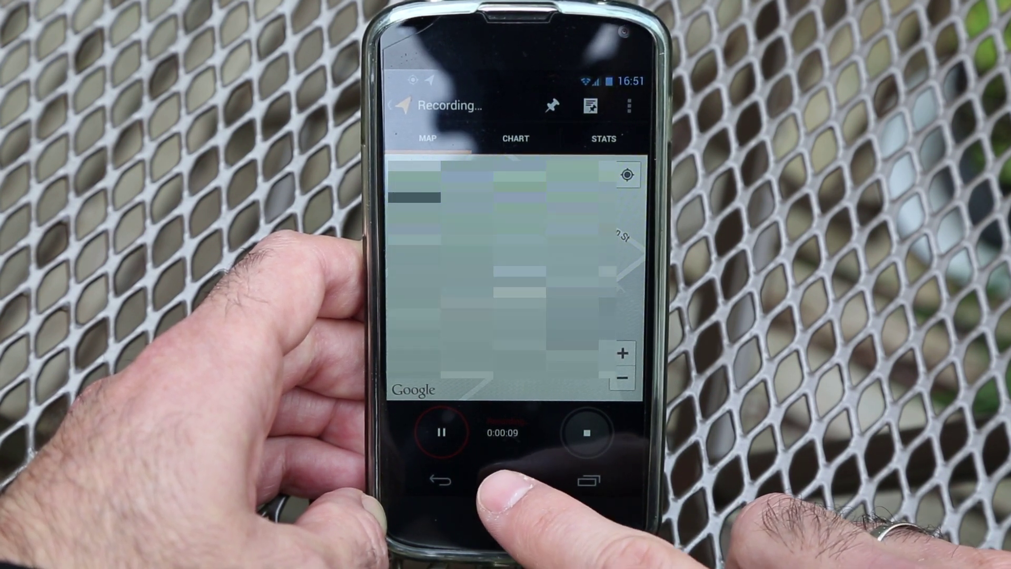
pyautogui.click(514, 479)
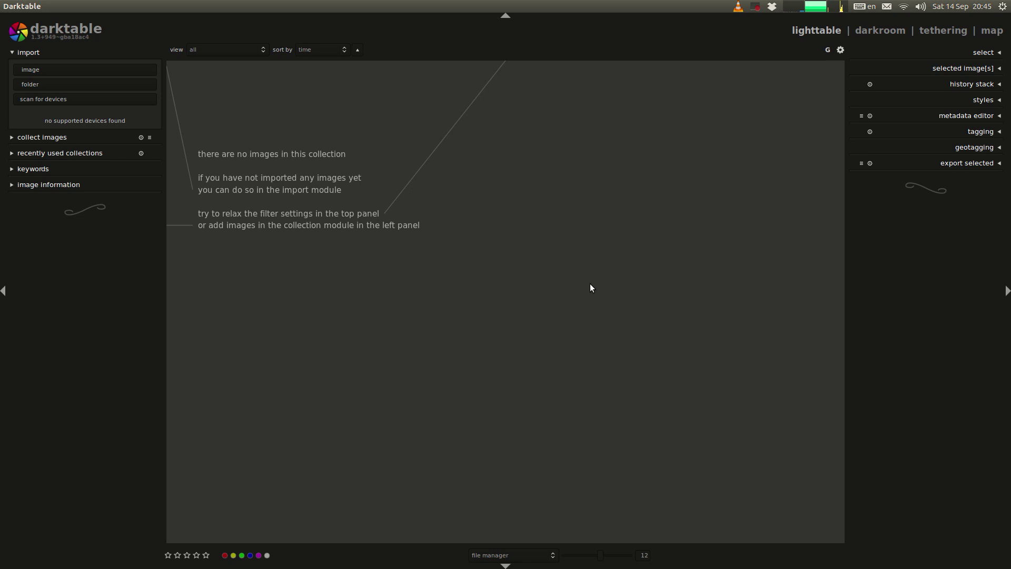
pyautogui.hotkey('alt', 'Tab')
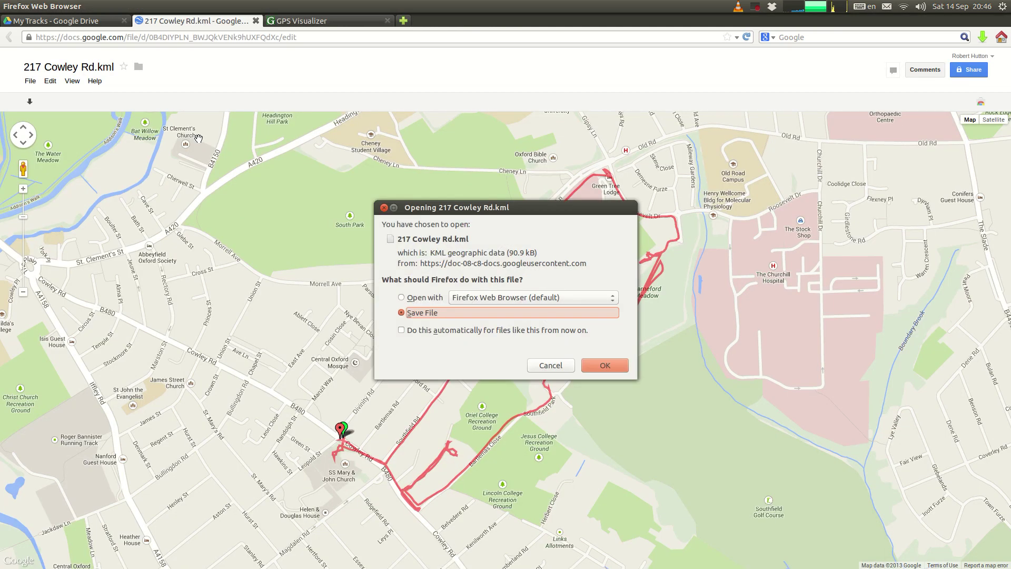
pyautogui.click(610, 366)
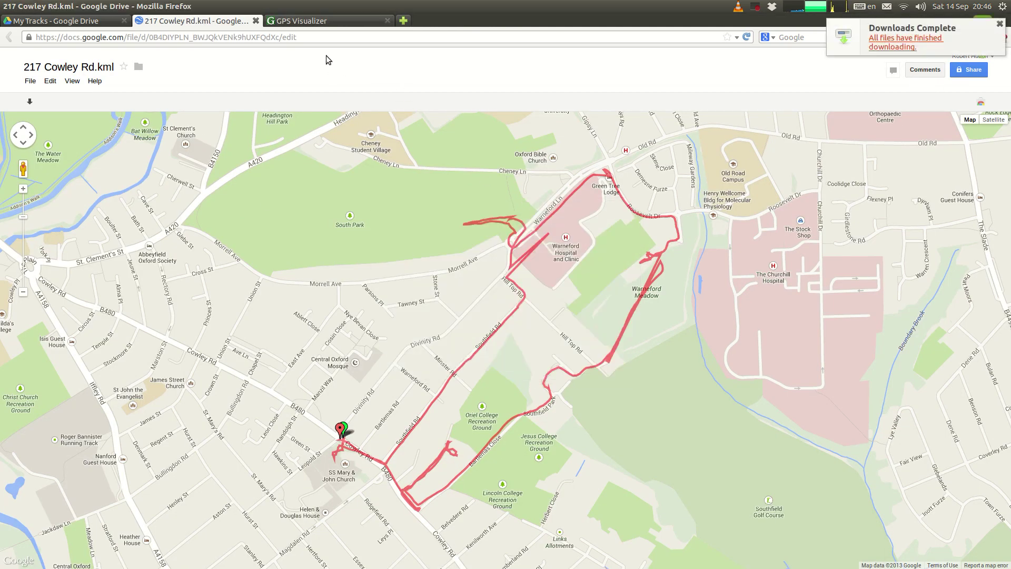
pyautogui.click(327, 26)
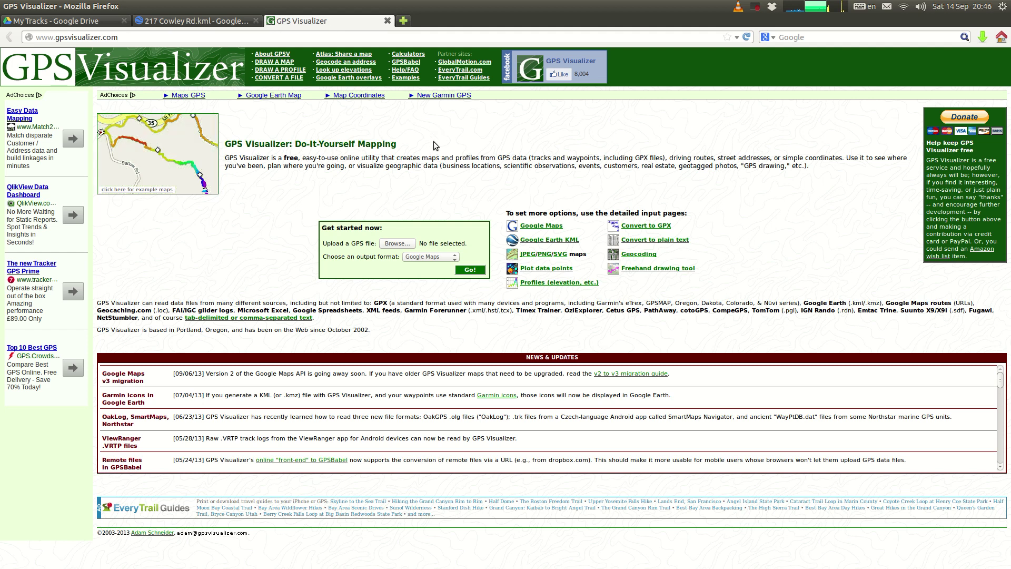
pyautogui.click(412, 246)
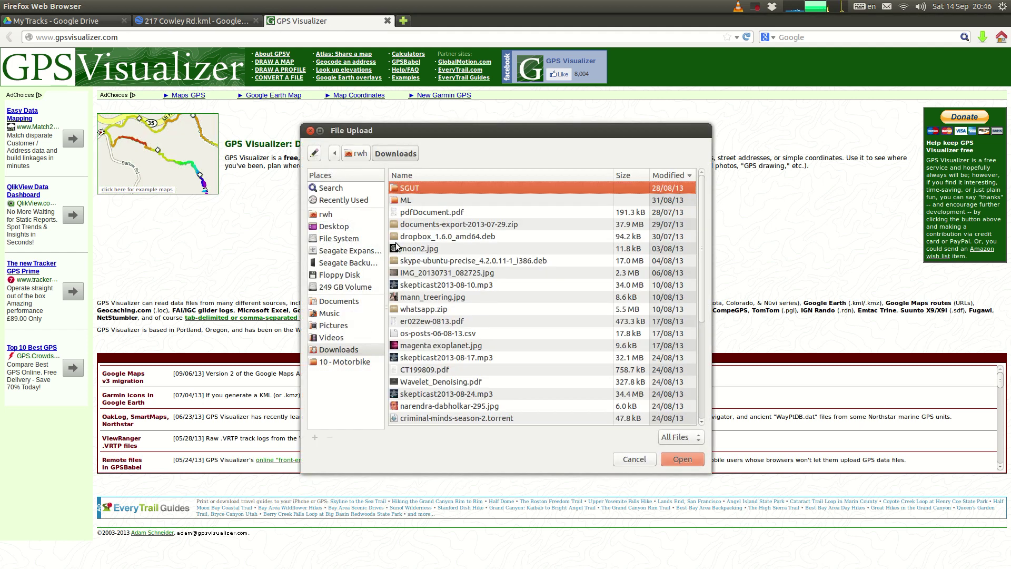
pyautogui.doubleClick(460, 419)
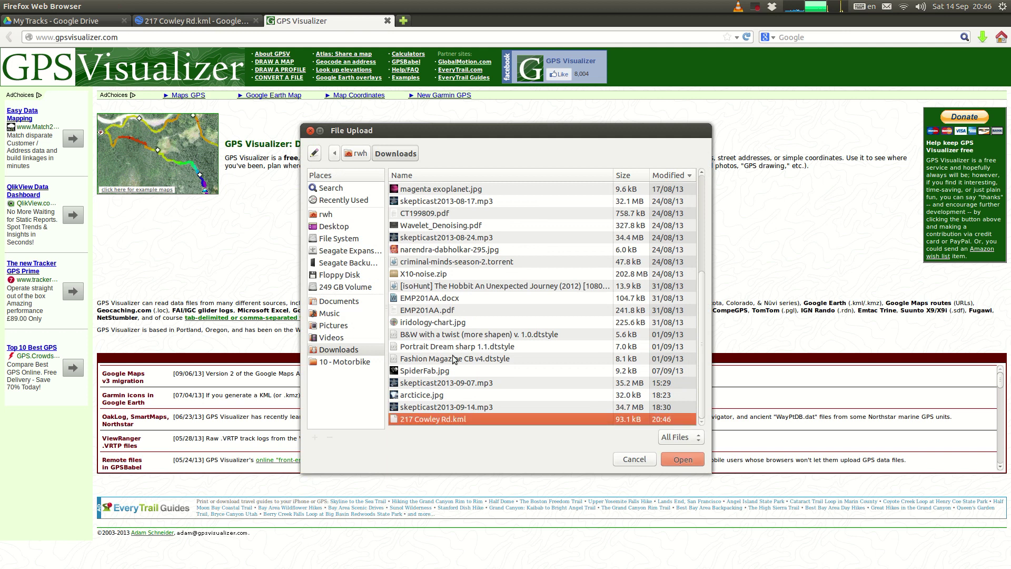
pyautogui.click(430, 257)
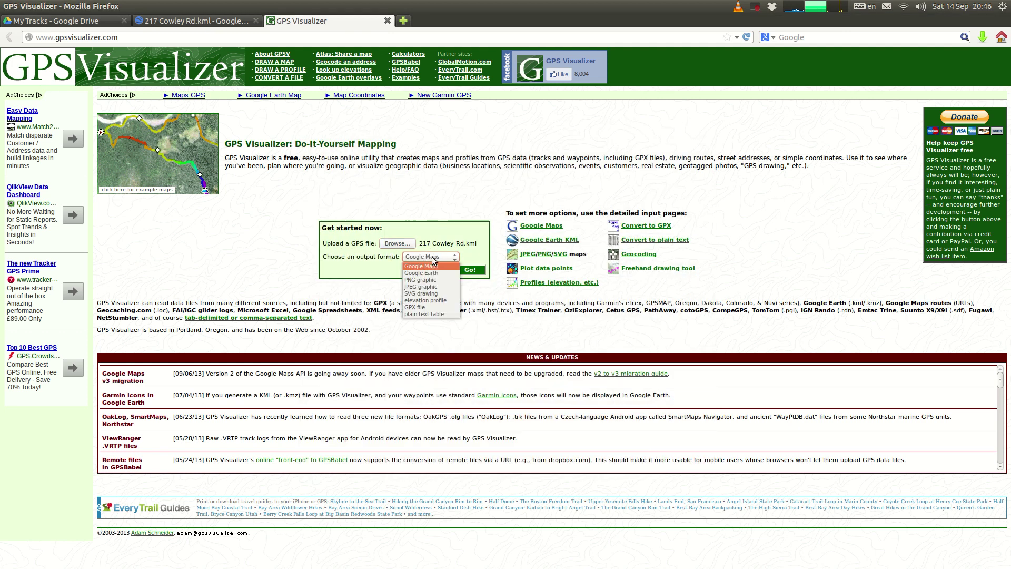
pyautogui.click(425, 308)
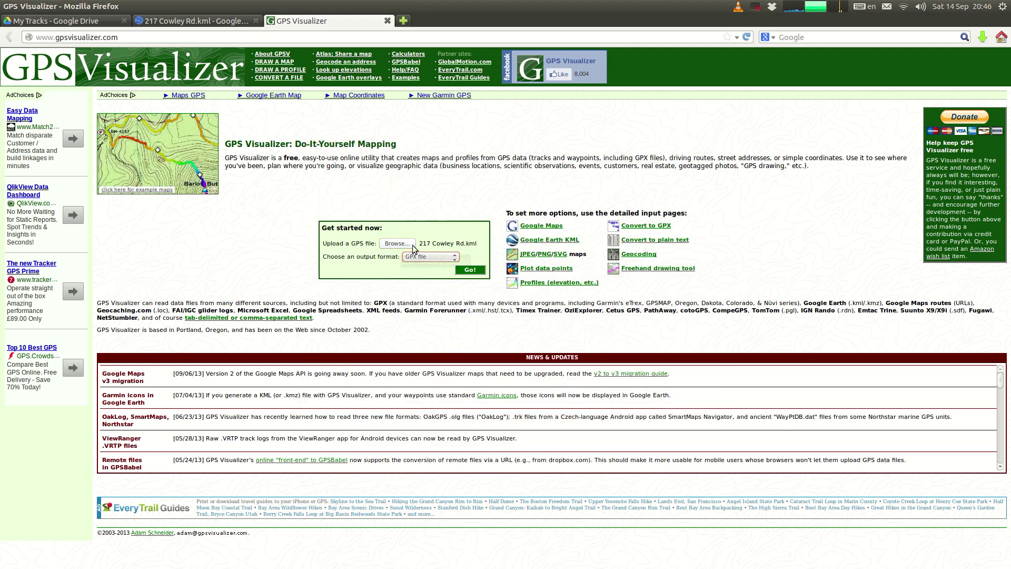
# Convert the track to GPX and save the result as Orchard.gpx in Downloads.
pyautogui.click(470, 271)
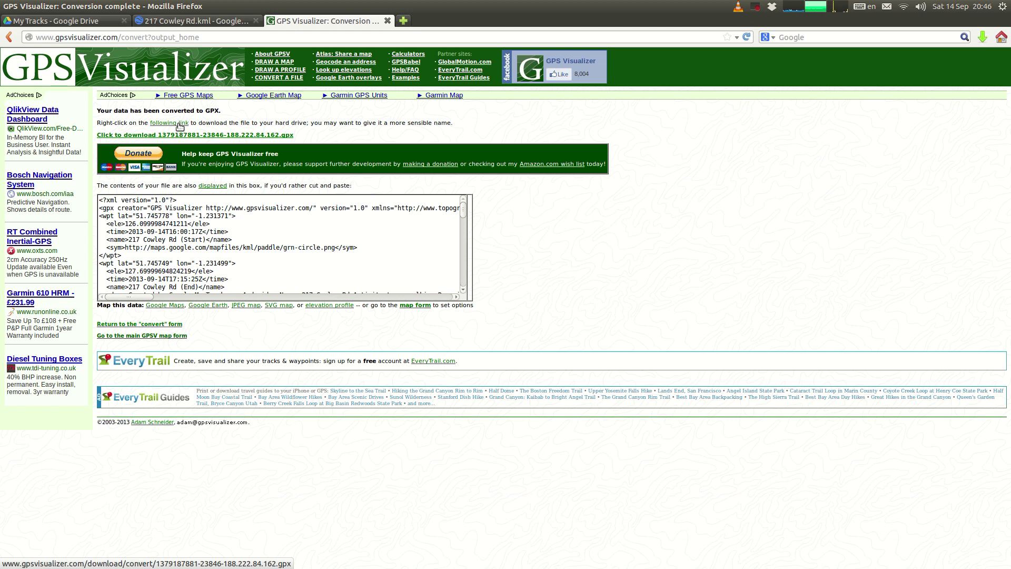
pyautogui.rightClick(179, 126)
pyautogui.click(222, 184)
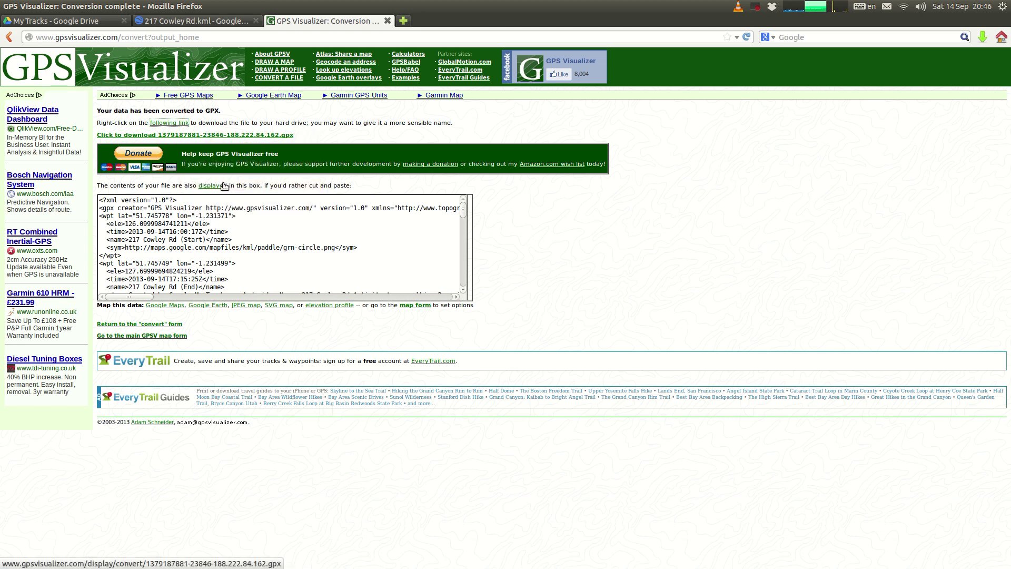
pyautogui.write('Orchard.gpx')
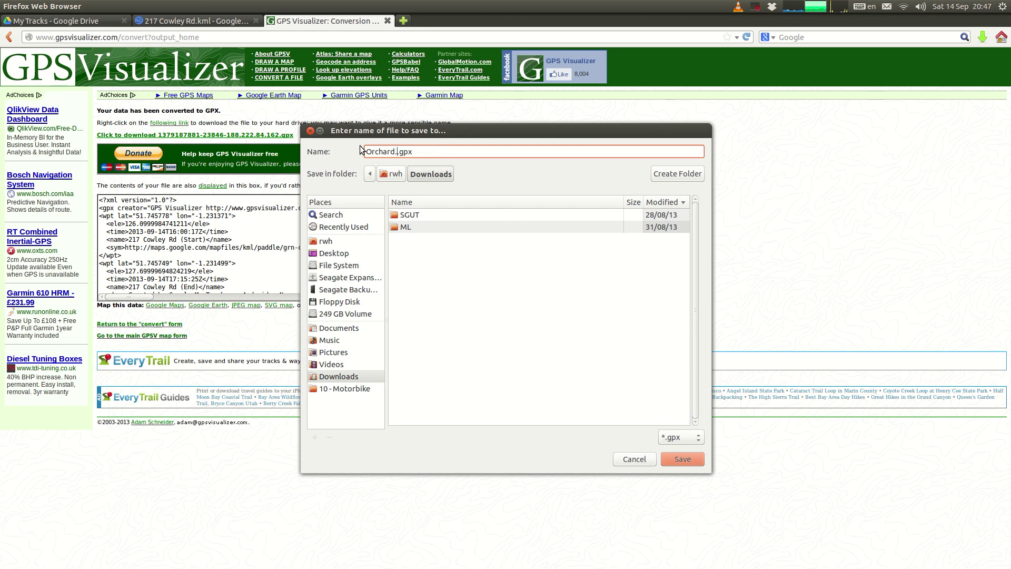
pyautogui.press('BackSpace')
pyautogui.click(691, 463)
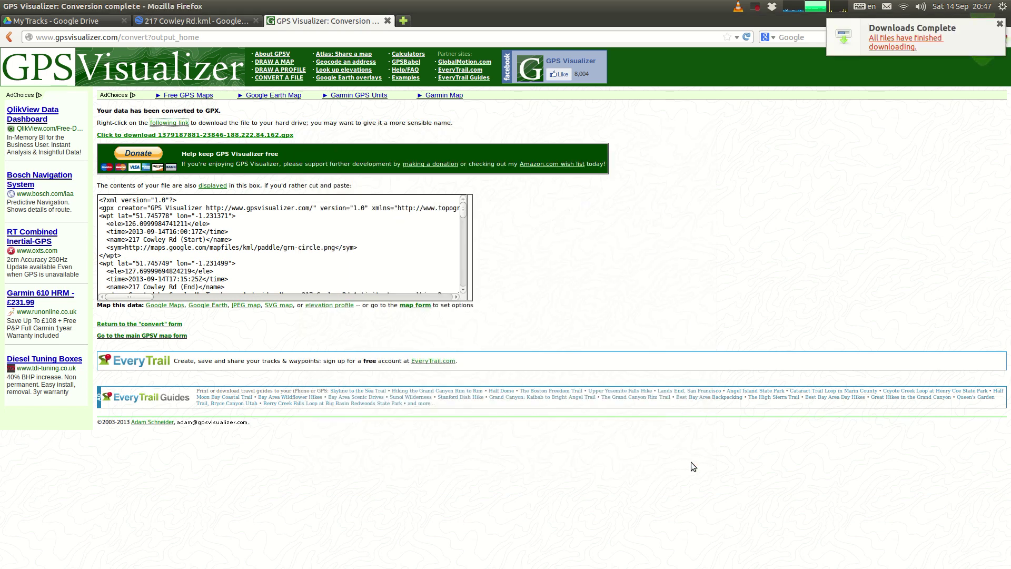
pyautogui.hotkey('alt', 'Tab')
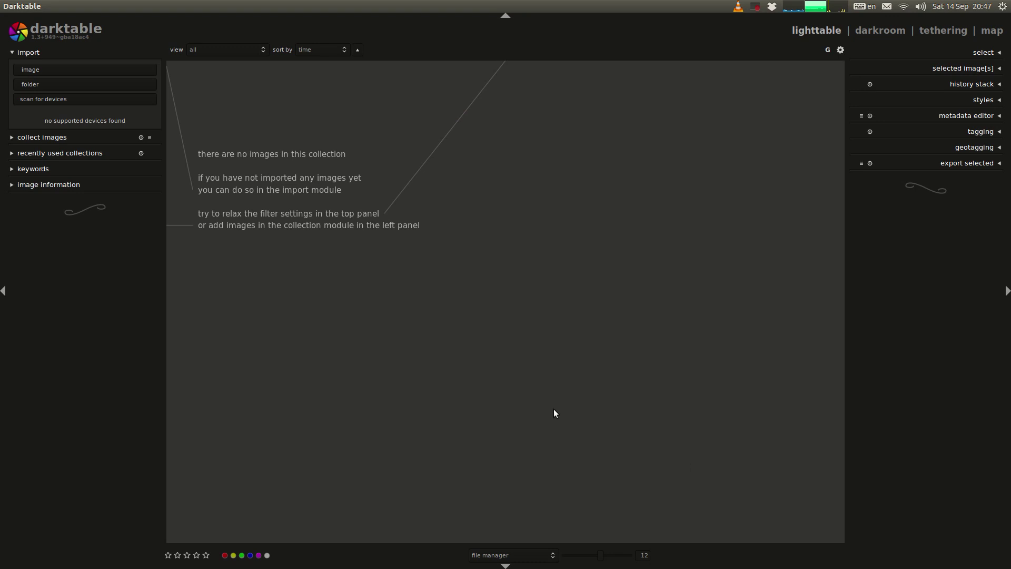
# Import the raw photos from the 2013-09-14 Geotag orchard folder into darktable.
pyautogui.click(46, 85)
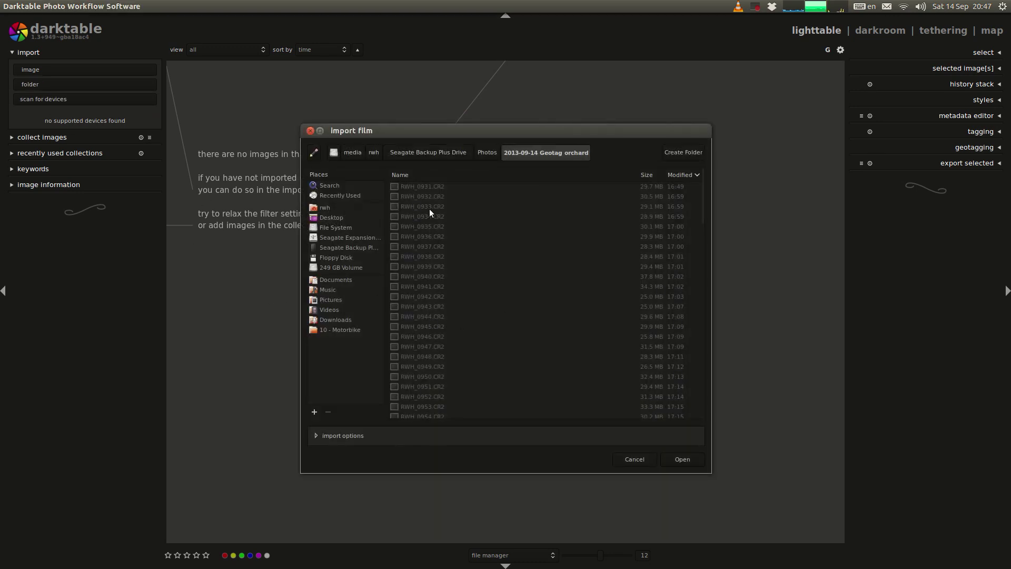
pyautogui.click(683, 459)
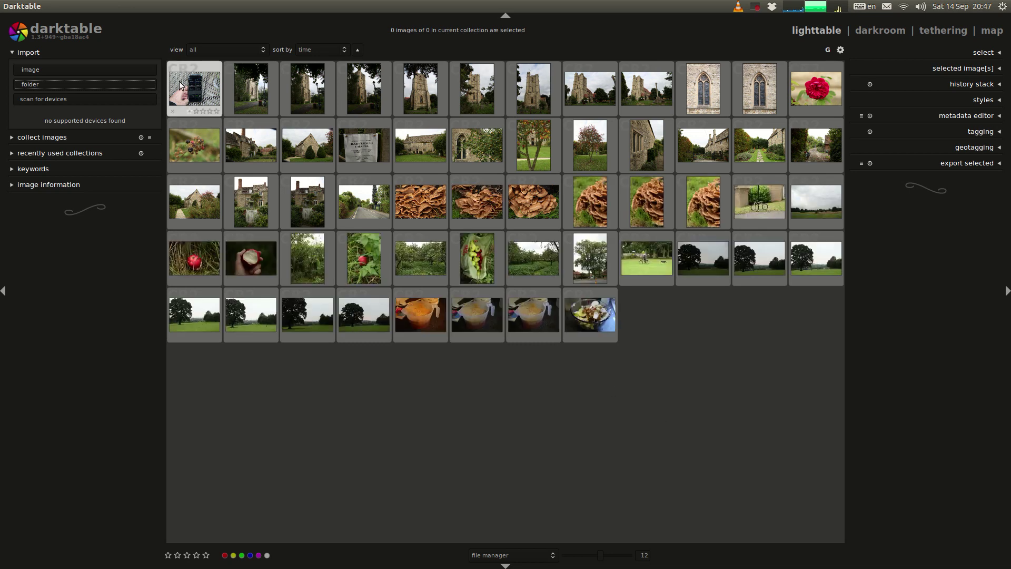
# Match RWH_0931's phone clock to 16:50:55 for a +00:01:41 offset, and show image information.
pyautogui.scroll(8, 185, 85)
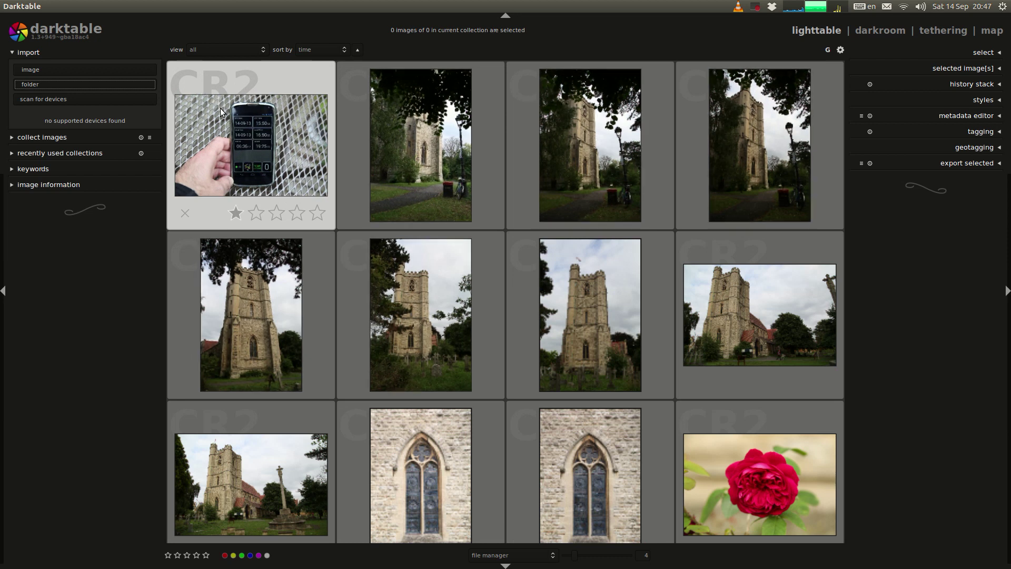
pyautogui.scroll(3, 220, 109)
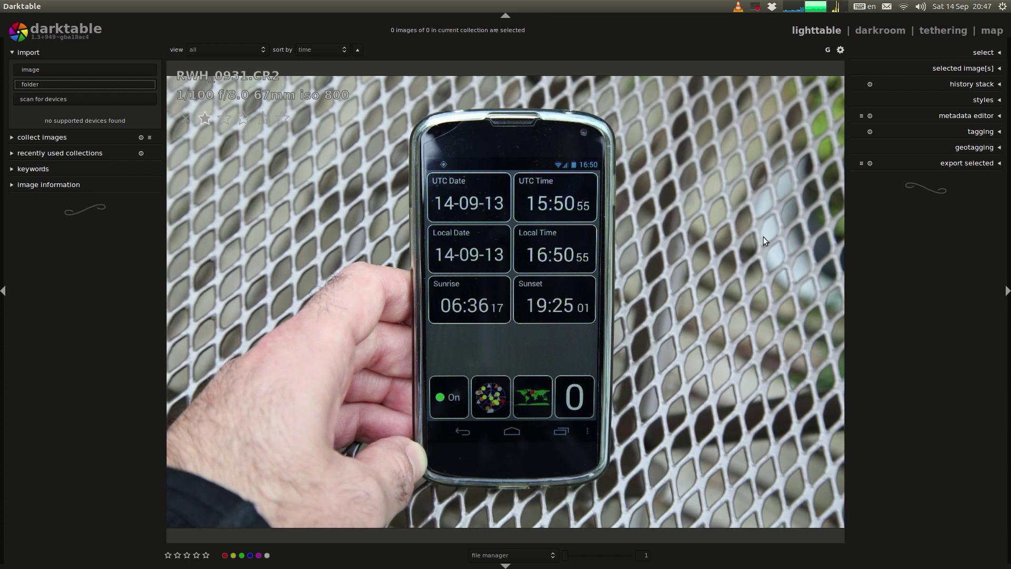
pyautogui.click(977, 148)
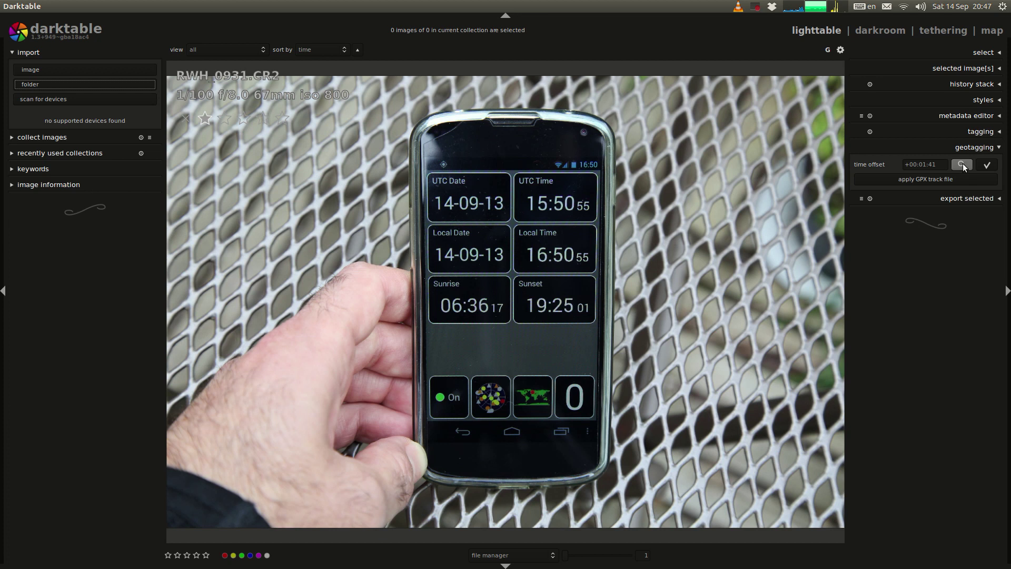
pyautogui.click(964, 166)
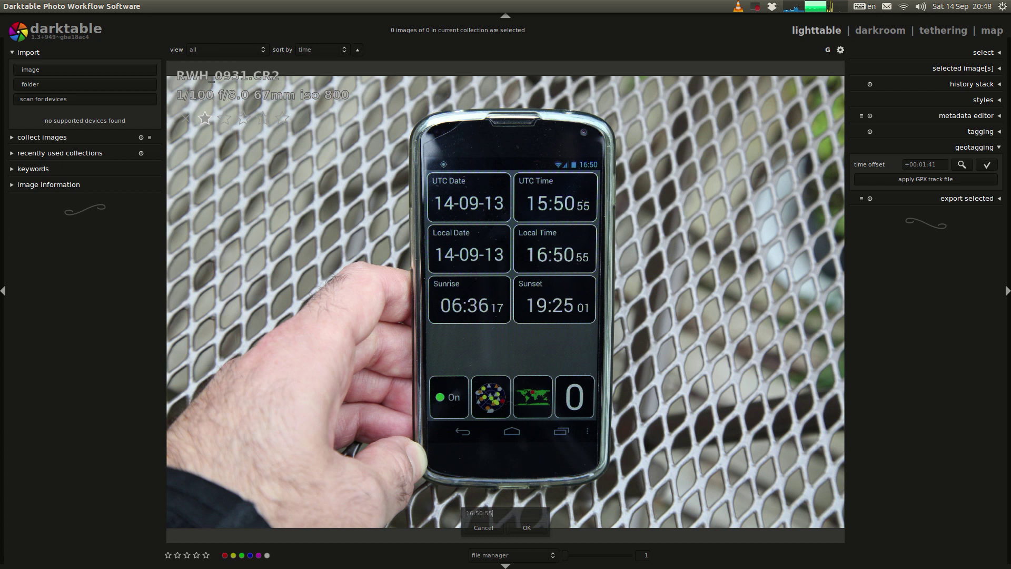
pyautogui.click(528, 527)
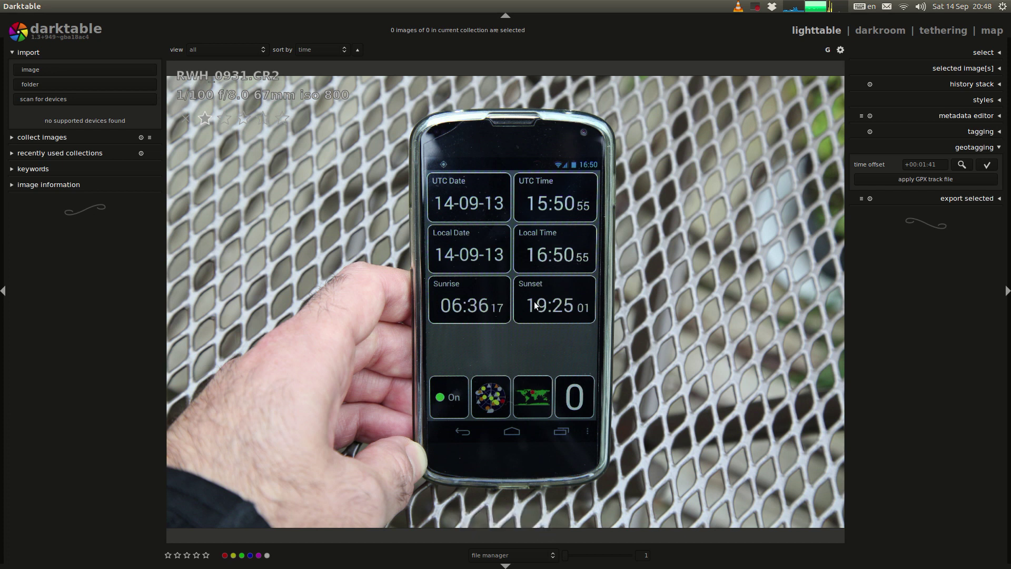
pyautogui.click(61, 185)
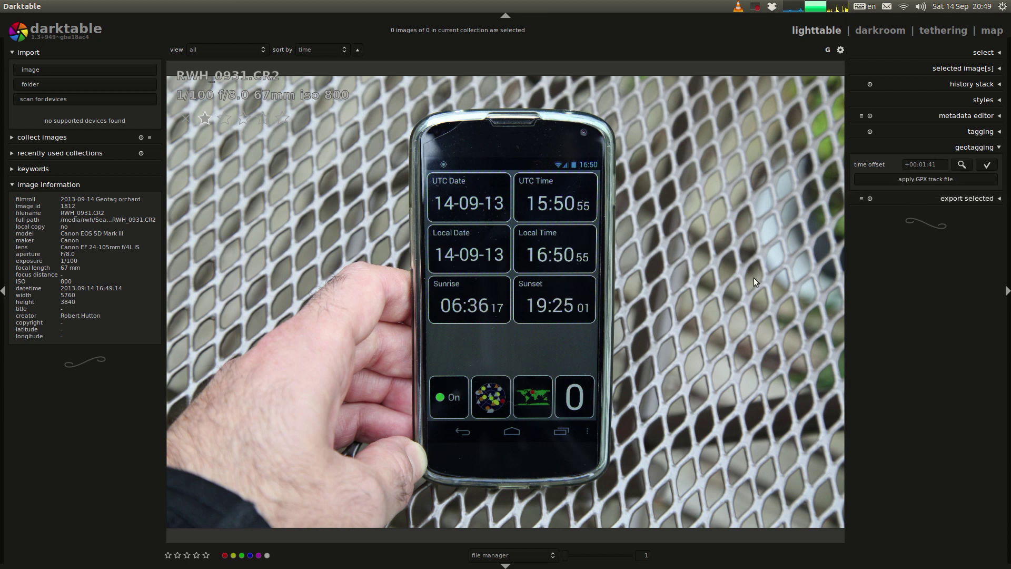
# Select the 51 photos from the first church shot through the garden photos.
pyautogui.scroll(-6, 587, 217)
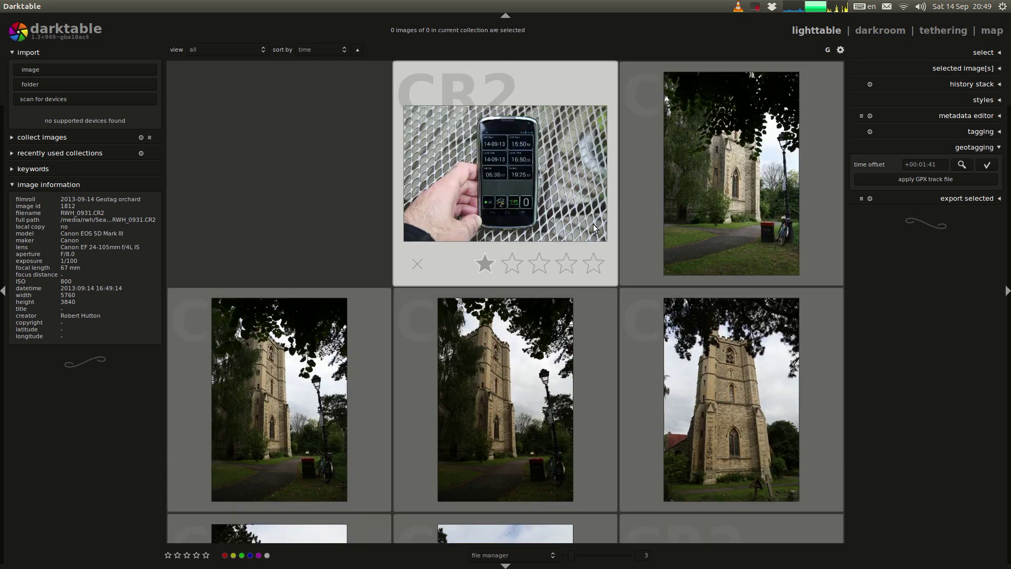
pyautogui.scroll(-4, 603, 245)
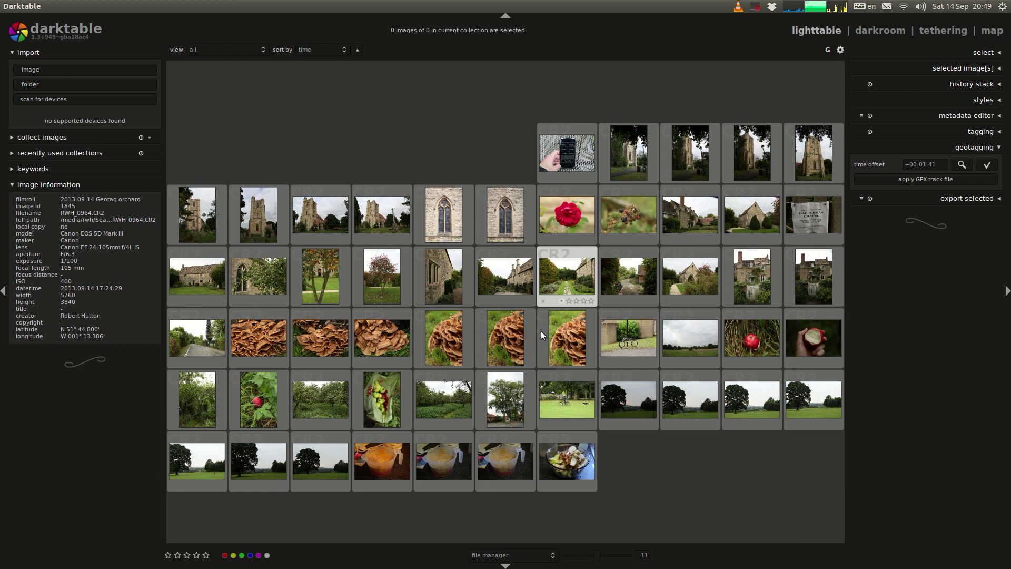
pyautogui.click(629, 152)
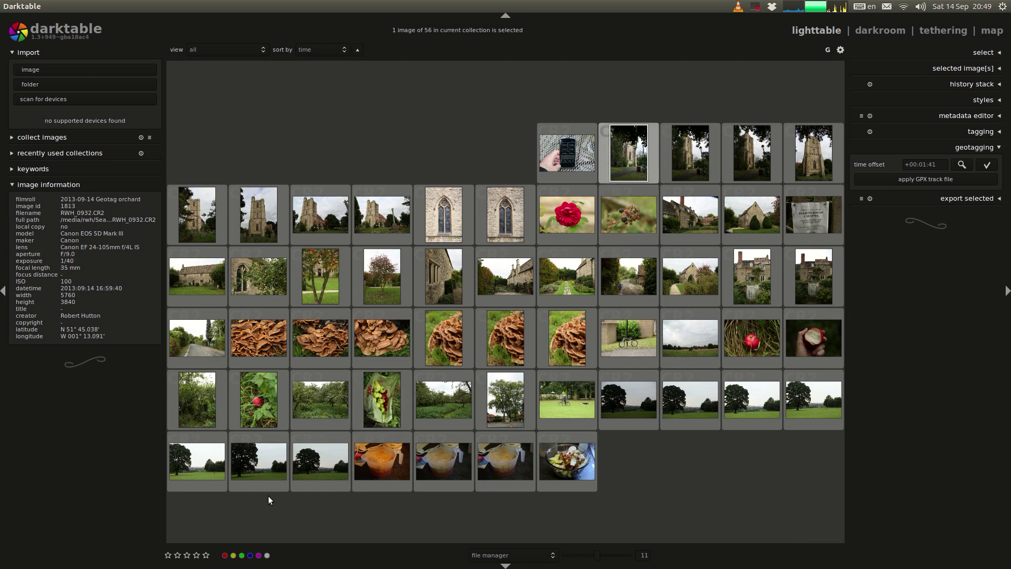
pyautogui.keyDown('shift'); pyautogui.click(312, 466); pyautogui.keyUp('shift')
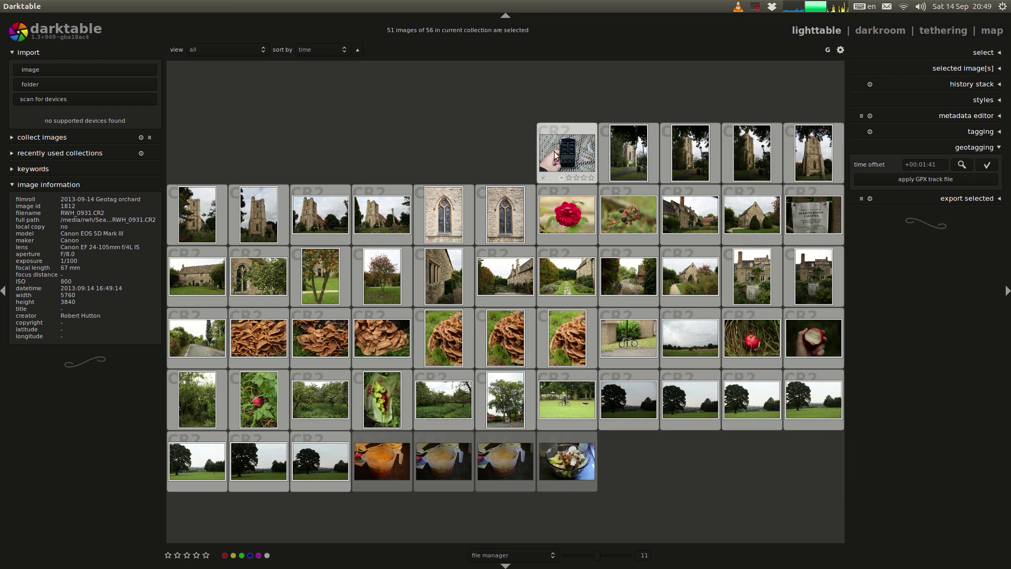
pyautogui.click(634, 156)
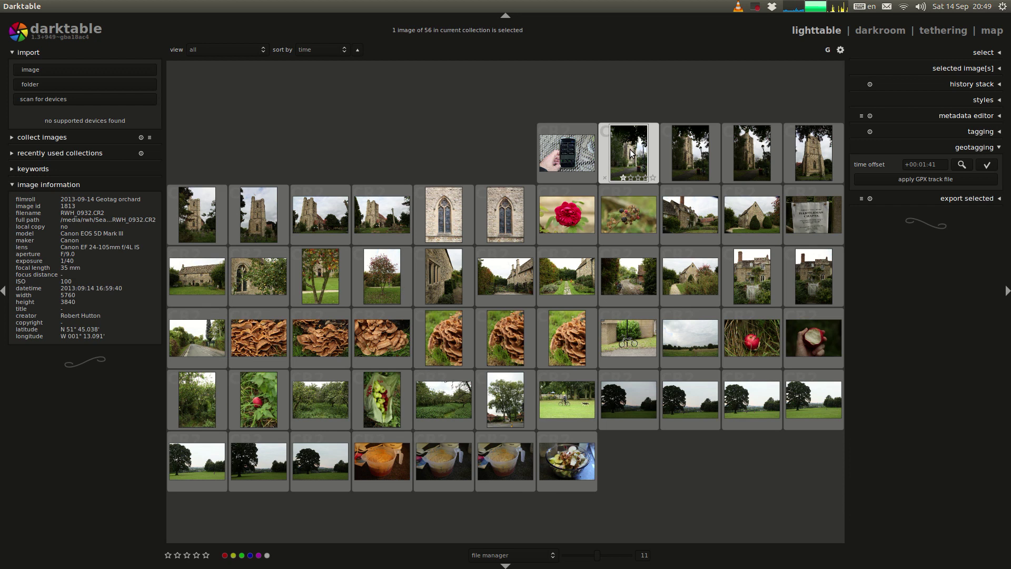
pyautogui.keyDown('shift'); pyautogui.click(317, 468); pyautogui.keyUp('shift')
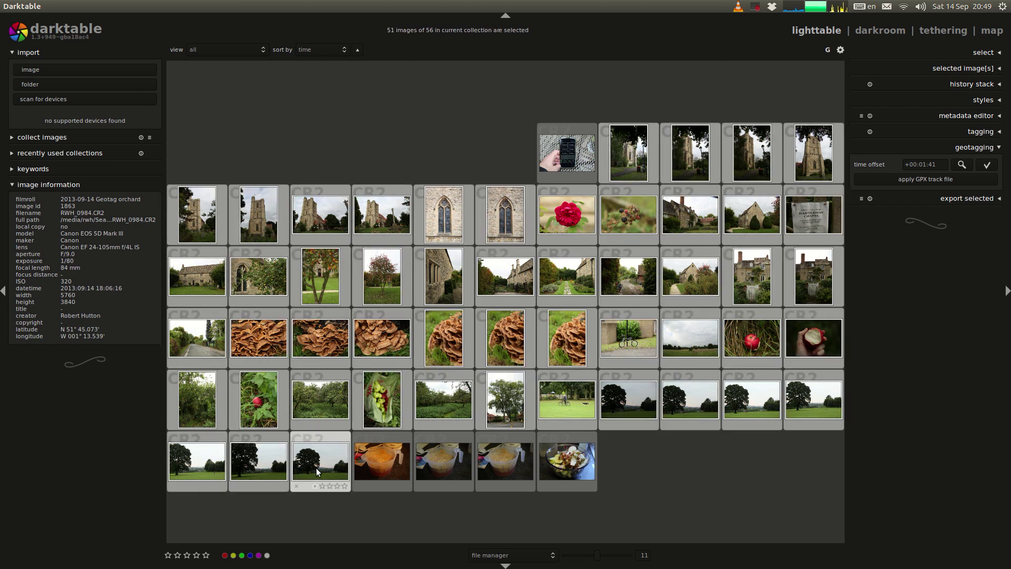
# Apply the Orchard.gpx track to the selection, geotagging 48 of the images.
pyautogui.click(910, 179)
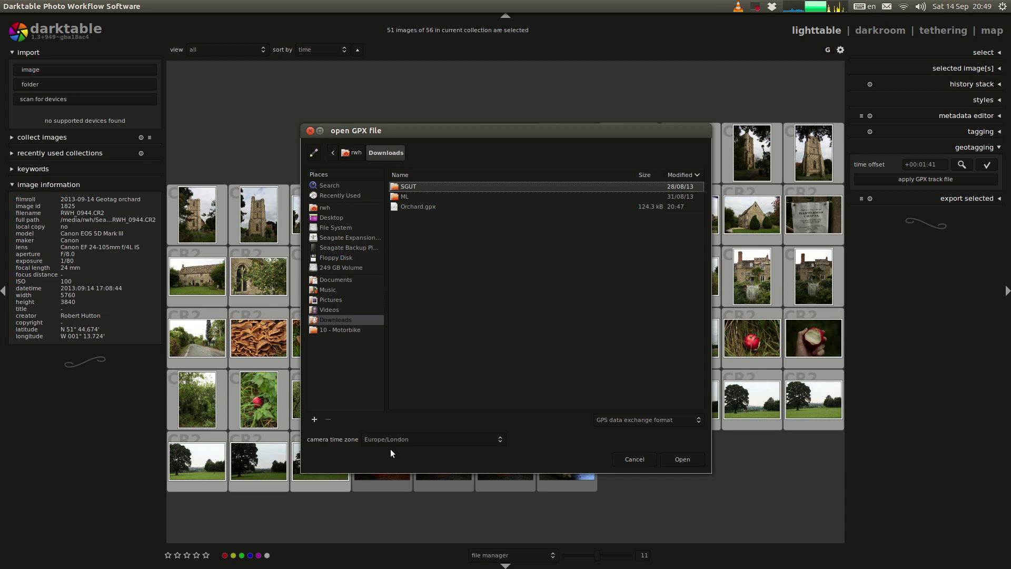
pyautogui.click(438, 207)
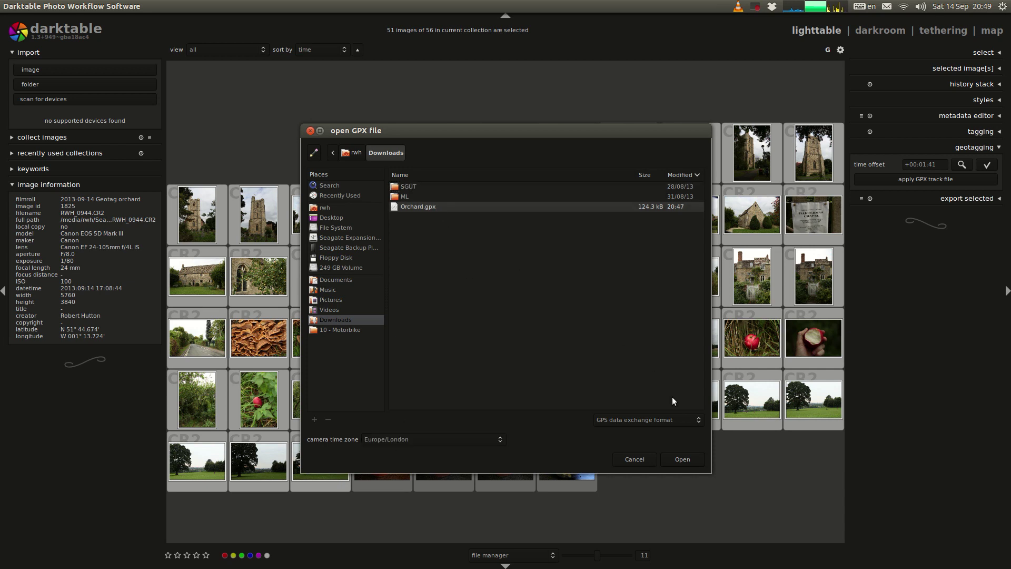
pyautogui.click(681, 459)
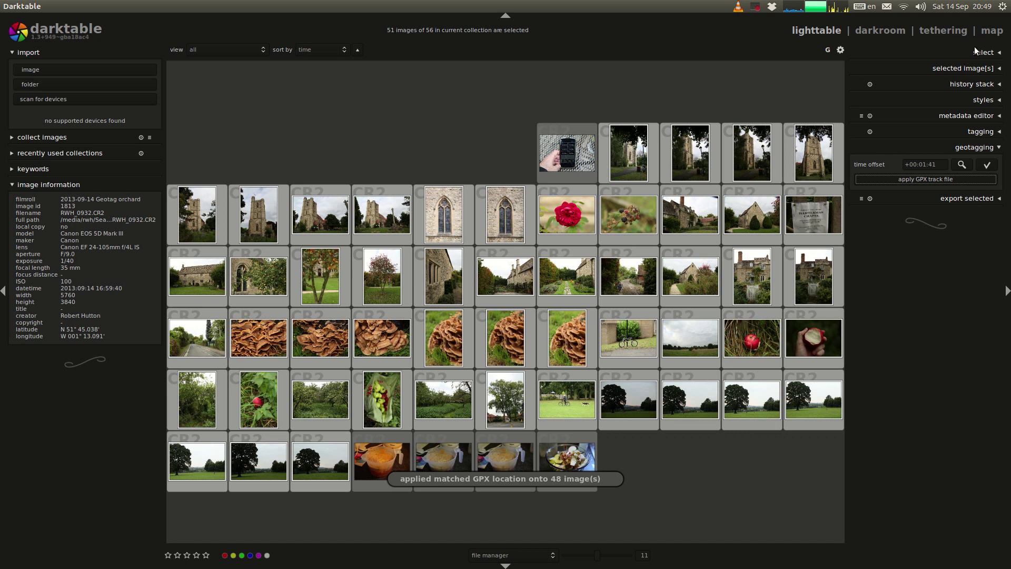
# Open the map view zoomed in on the cluster of photo locations.
pyautogui.click(990, 33)
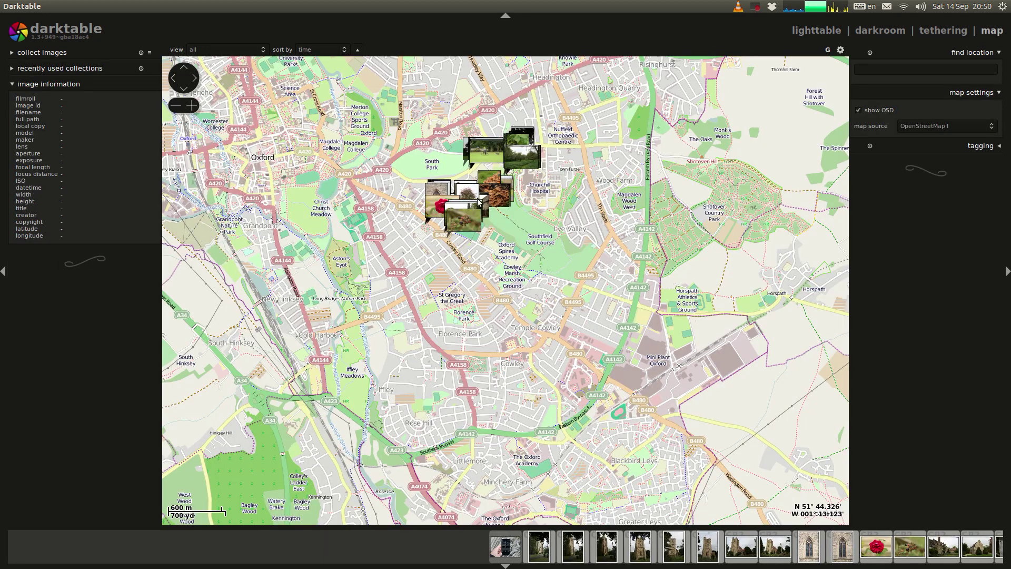
pyautogui.doubleClick(442, 210)
pyautogui.doubleClick(555, 248)
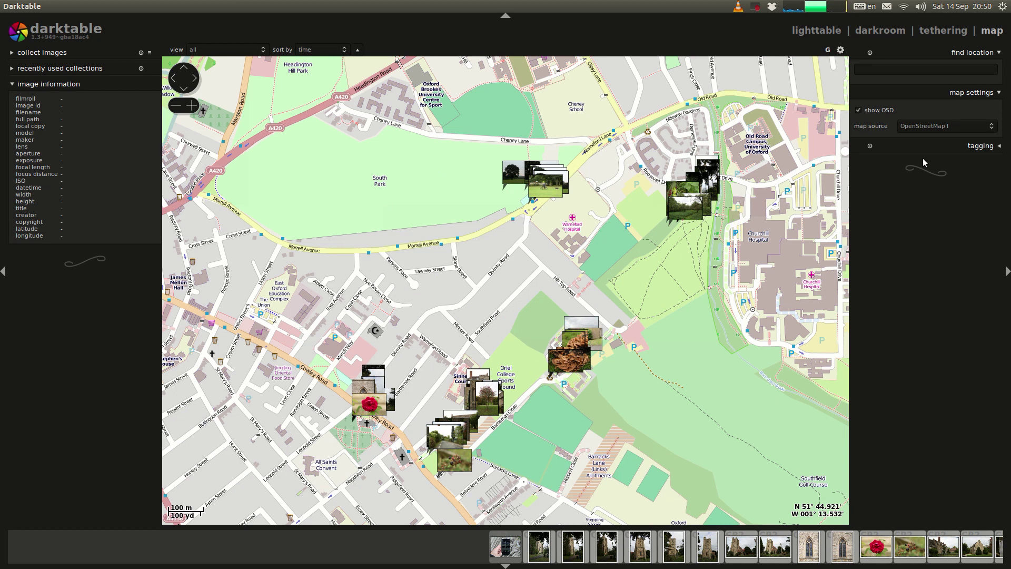
# Change the map source to Maps-For-Free, then to OpenCycleMap.
pyautogui.click(943, 125)
pyautogui.click(954, 138)
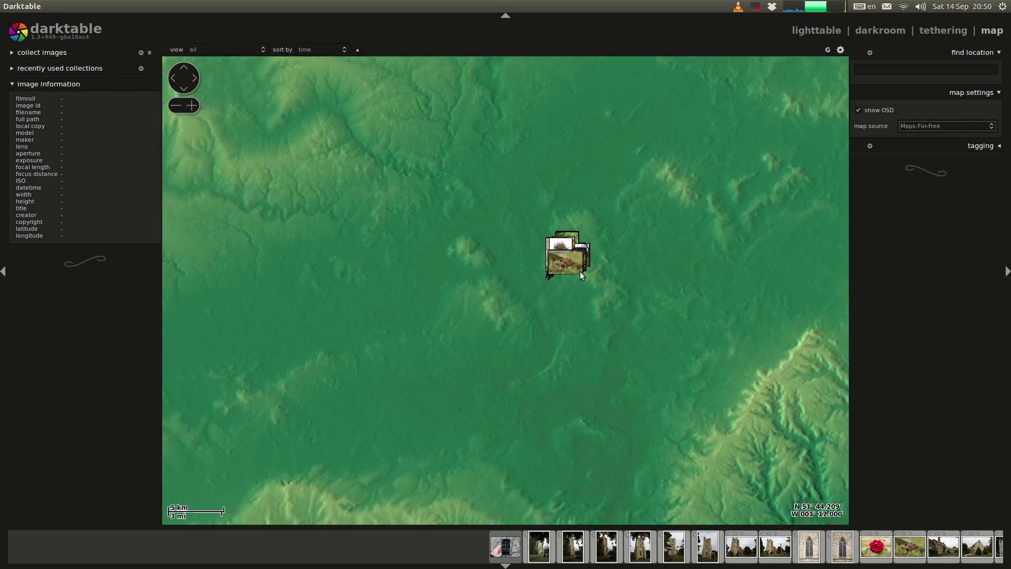
pyautogui.click(939, 127)
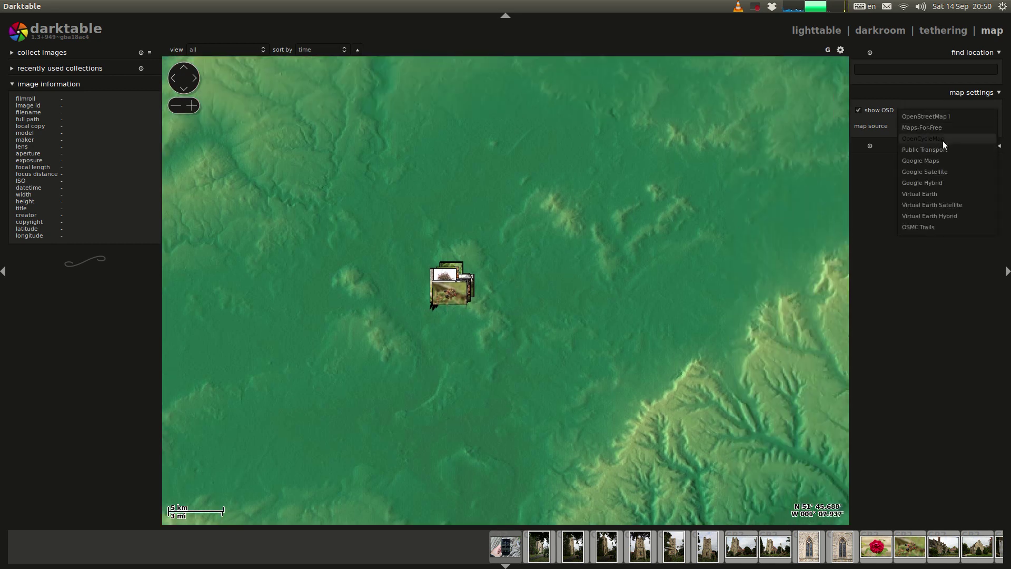
pyautogui.click(943, 139)
# Zoom and pan the OpenCycleMap to the photos along Cowley Road near South Park.
pyautogui.scroll(2, 387, 295)
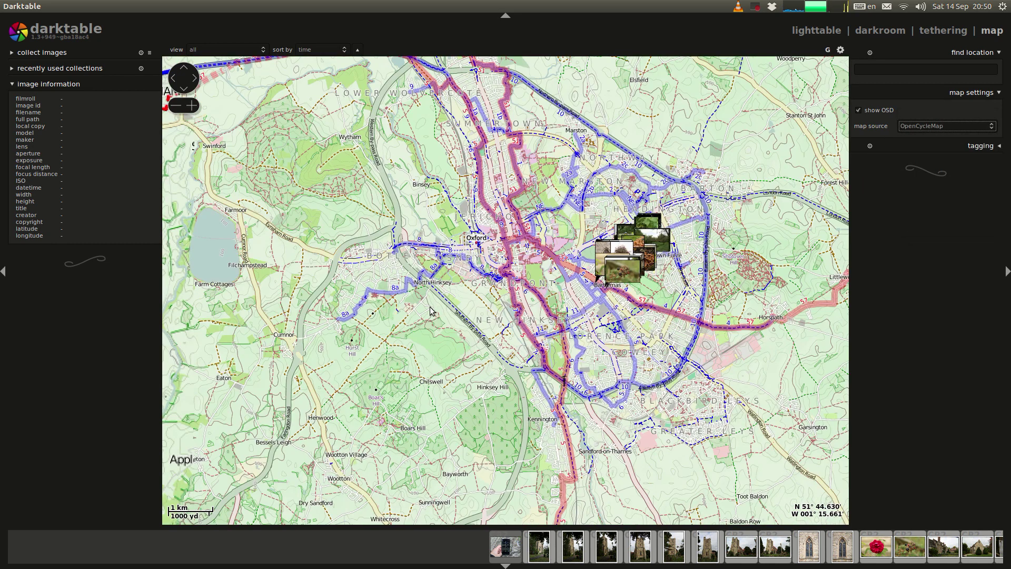
pyautogui.scroll(1, 696, 287)
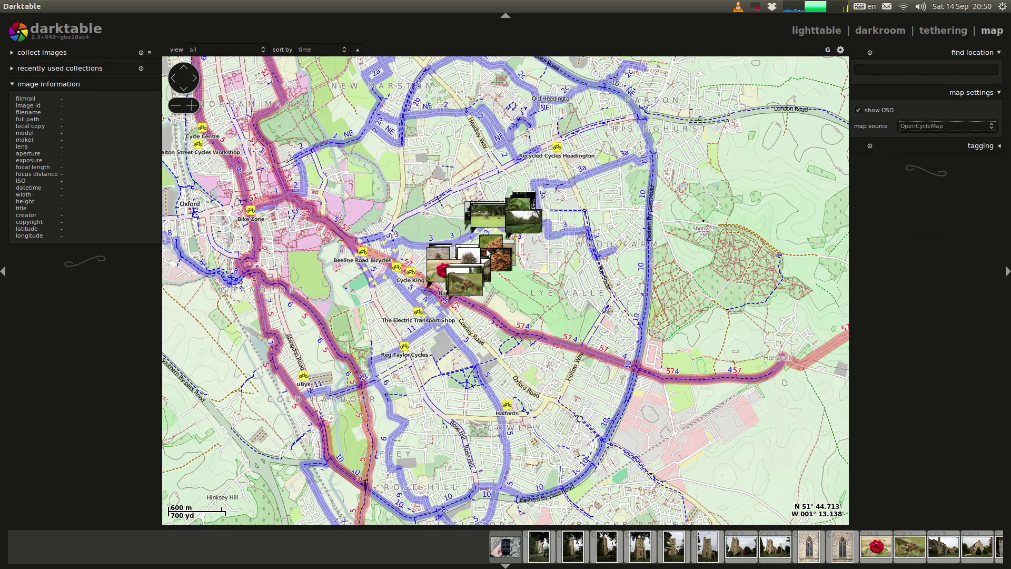
pyautogui.scroll(3, 476, 271)
pyautogui.scroll(-1, 502, 284)
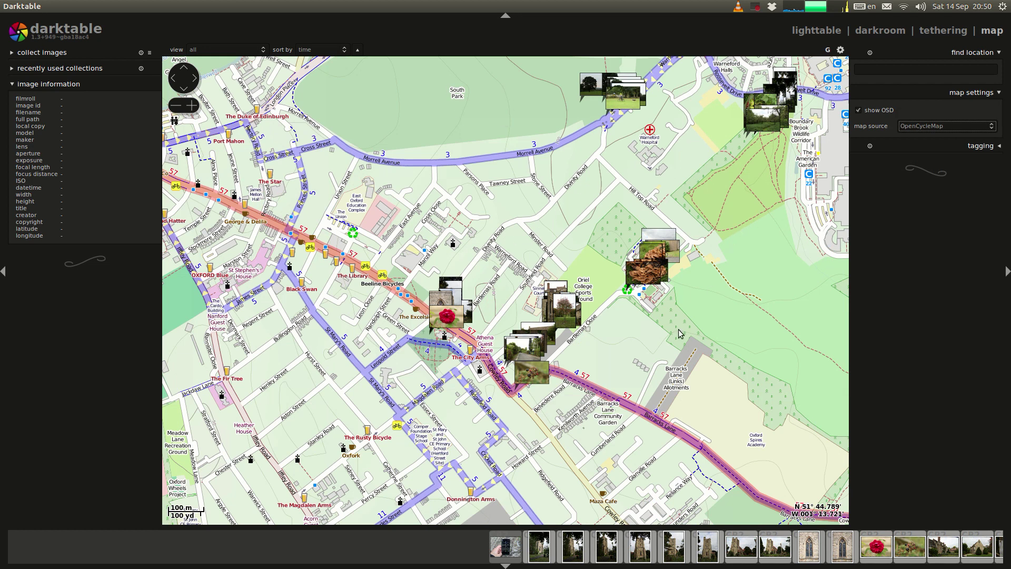
pyautogui.scroll(2, 429, 338)
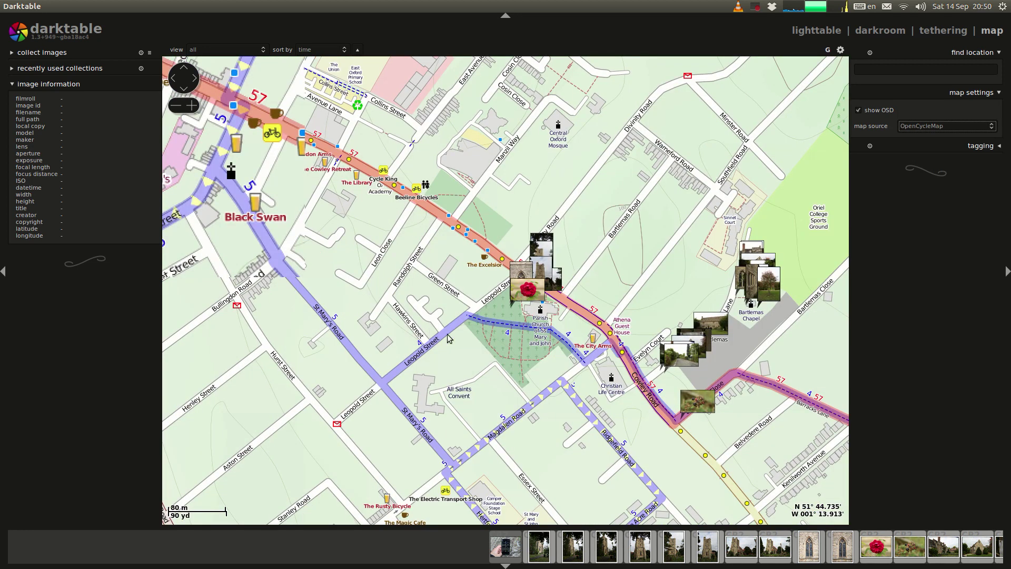
pyautogui.moveTo(551, 311); pyautogui.dragTo(622, 349)
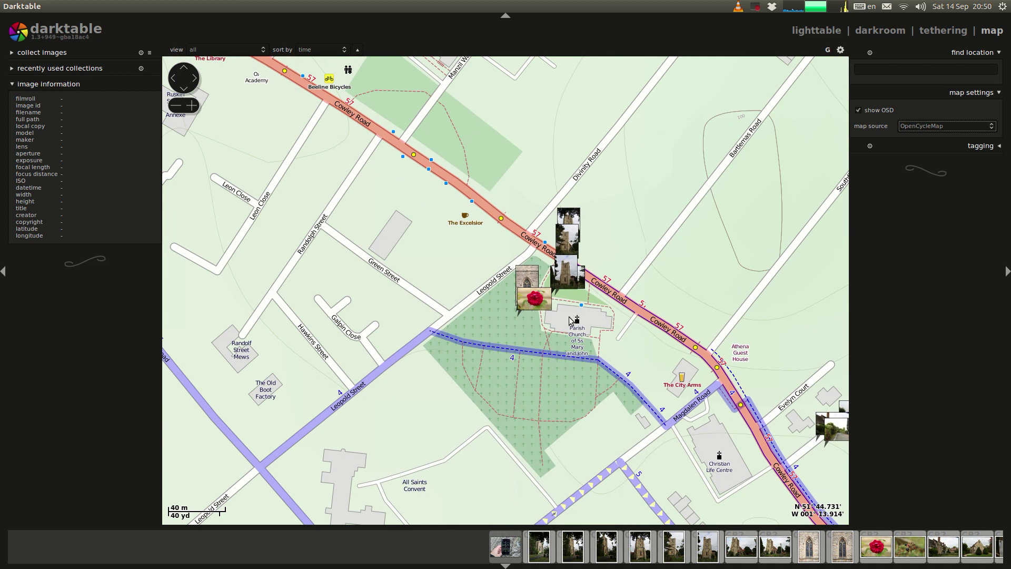
pyautogui.moveTo(785, 431); pyautogui.dragTo(462, 279)
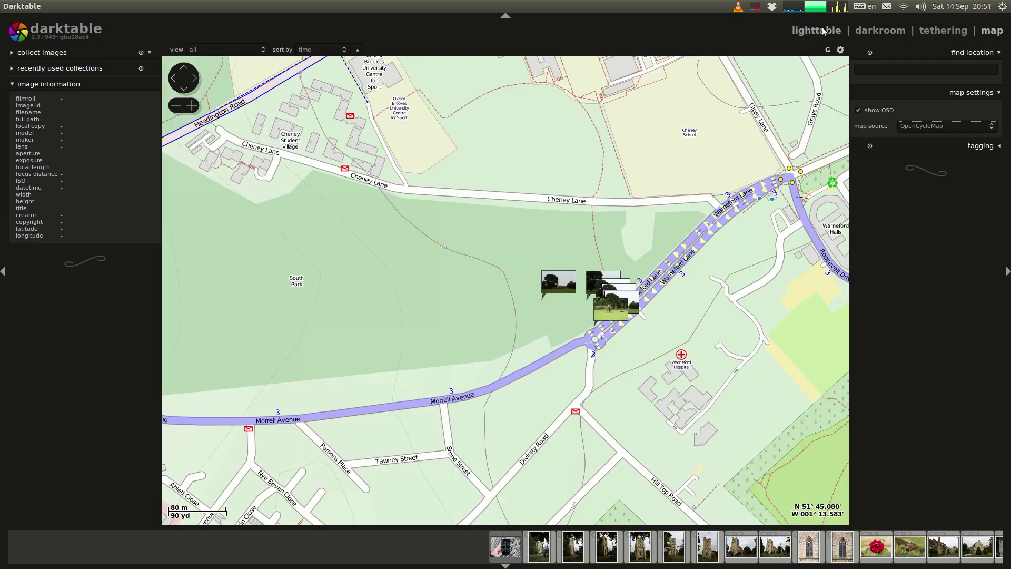
# Back in the lighttable, zoom to a single image and give RWH_0934 two stars.
pyautogui.click(819, 31)
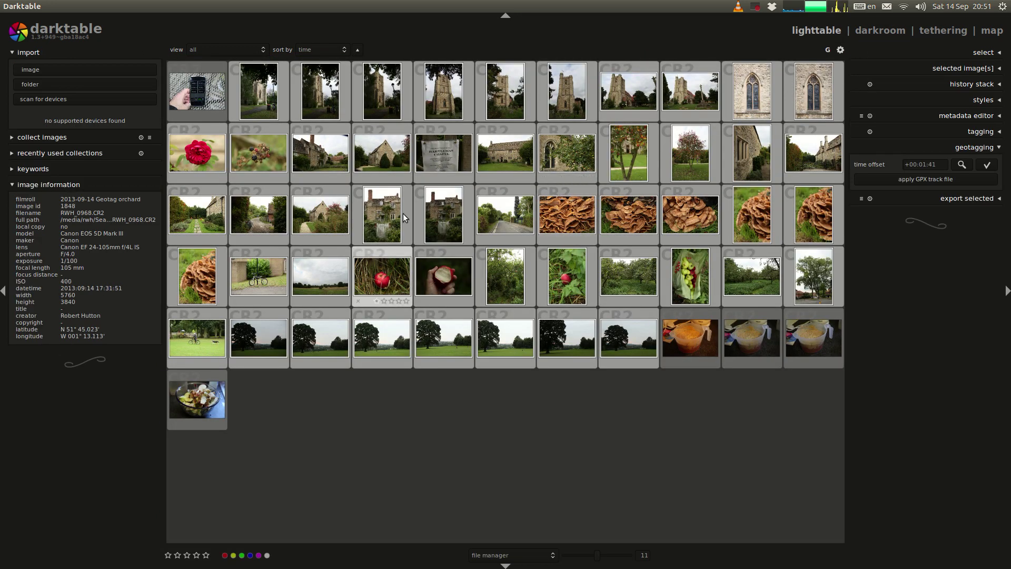
pyautogui.scroll(7, 267, 94)
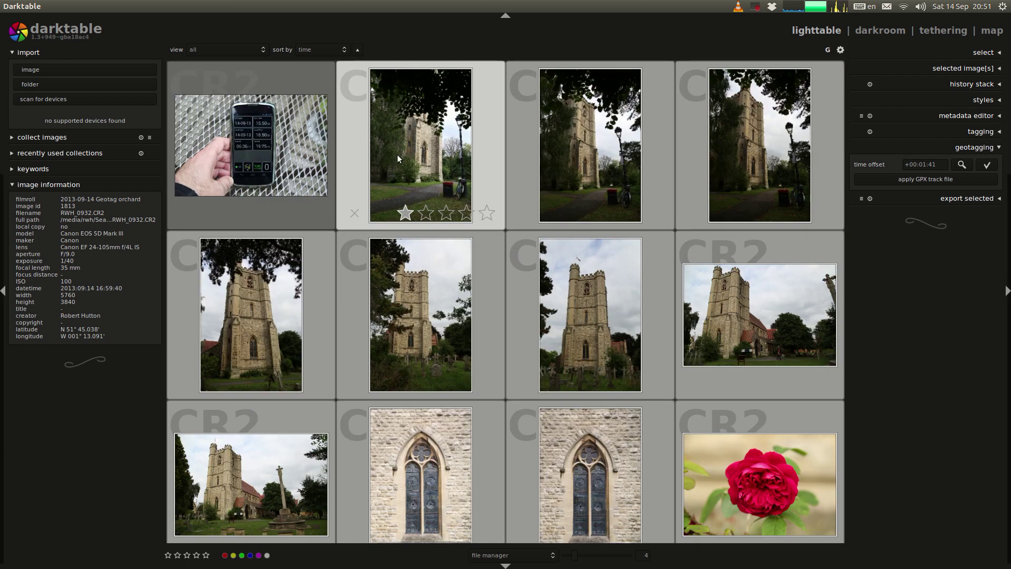
pyautogui.scroll(3, 416, 160)
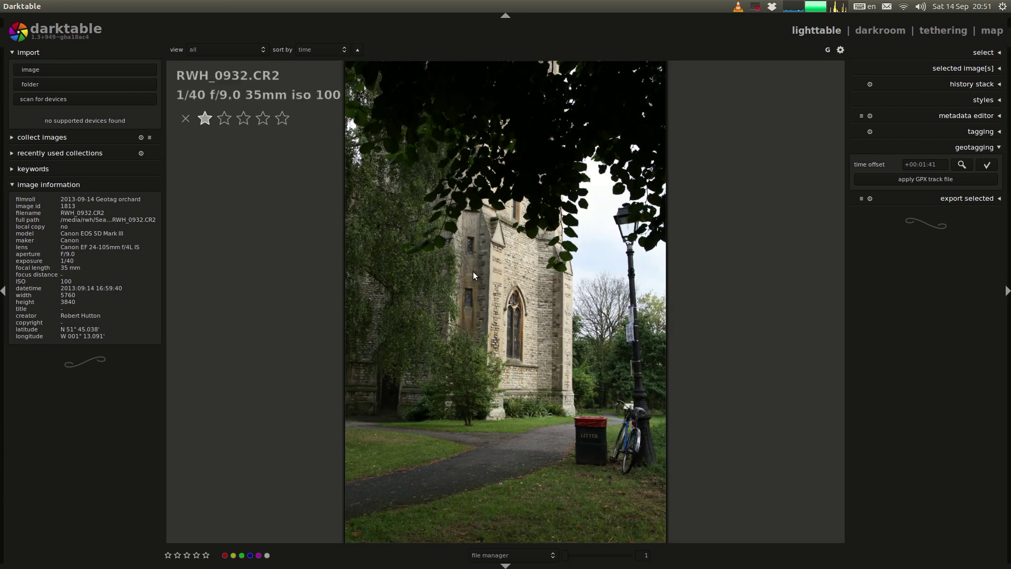
pyautogui.scroll(-2, 473, 270)
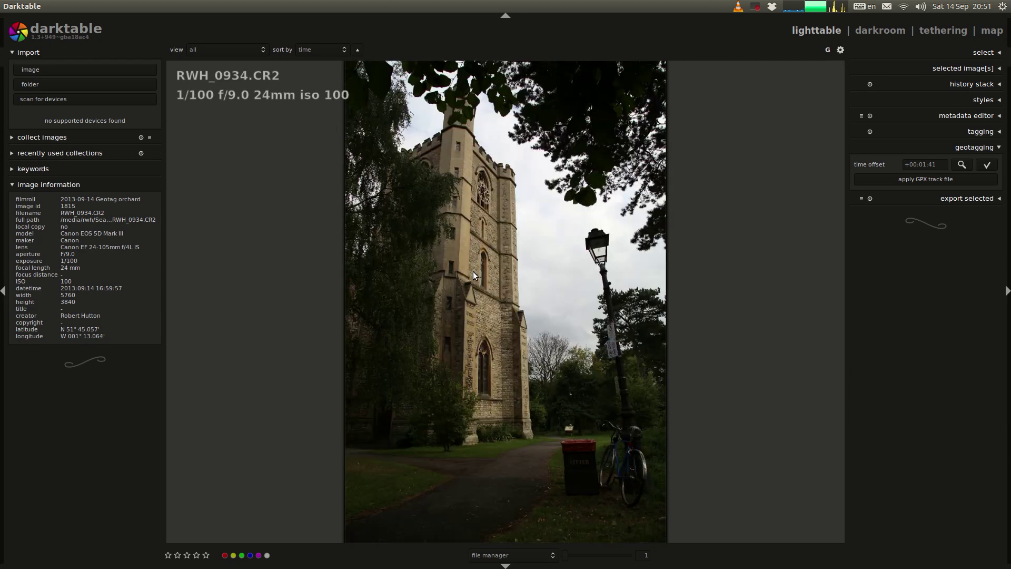
pyautogui.press('2')
# Scroll through the remaining photos one by one to review them.
pyautogui.scroll(-4, 473, 271)
pyautogui.scroll(-3, 473, 270)
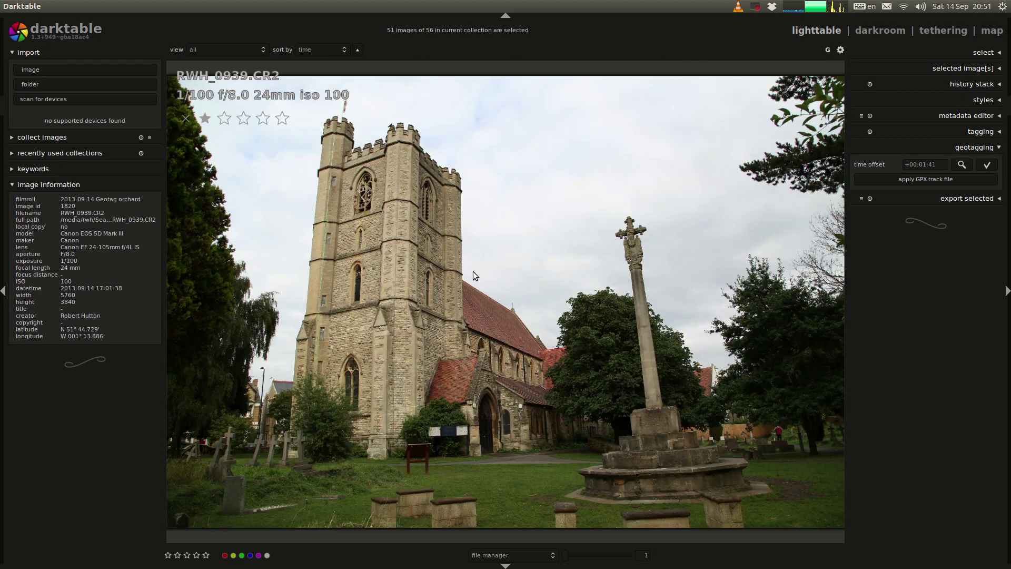
pyautogui.scroll(-5, 473, 270)
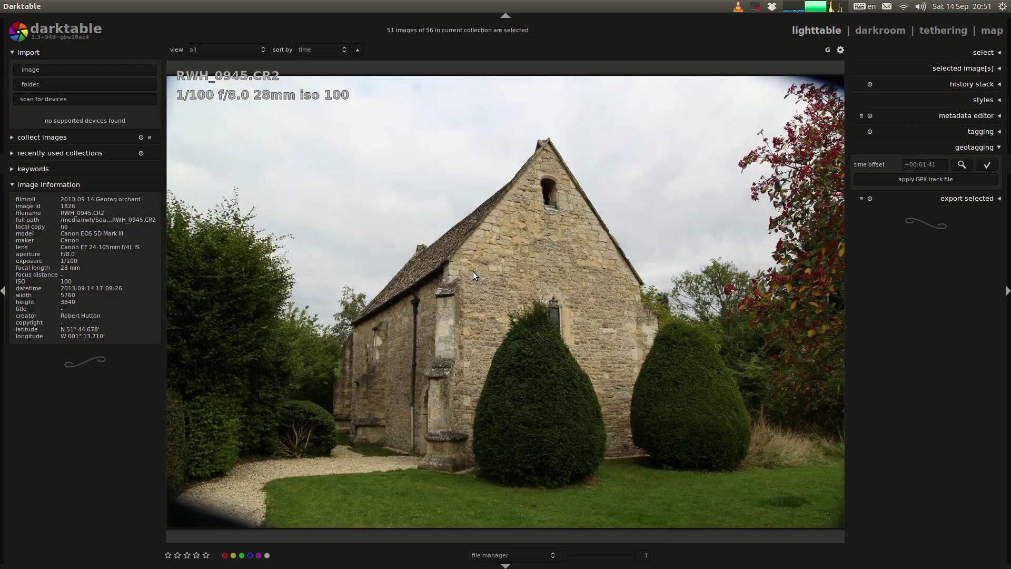
pyautogui.scroll(-3, 473, 271)
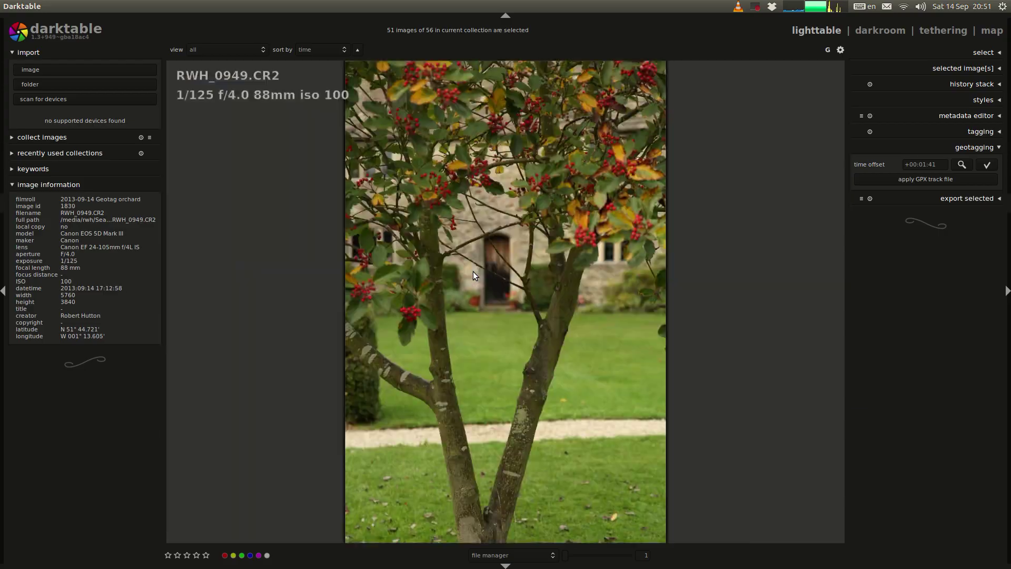
pyautogui.scroll(-4, 473, 270)
pyautogui.scroll(-1, 473, 273)
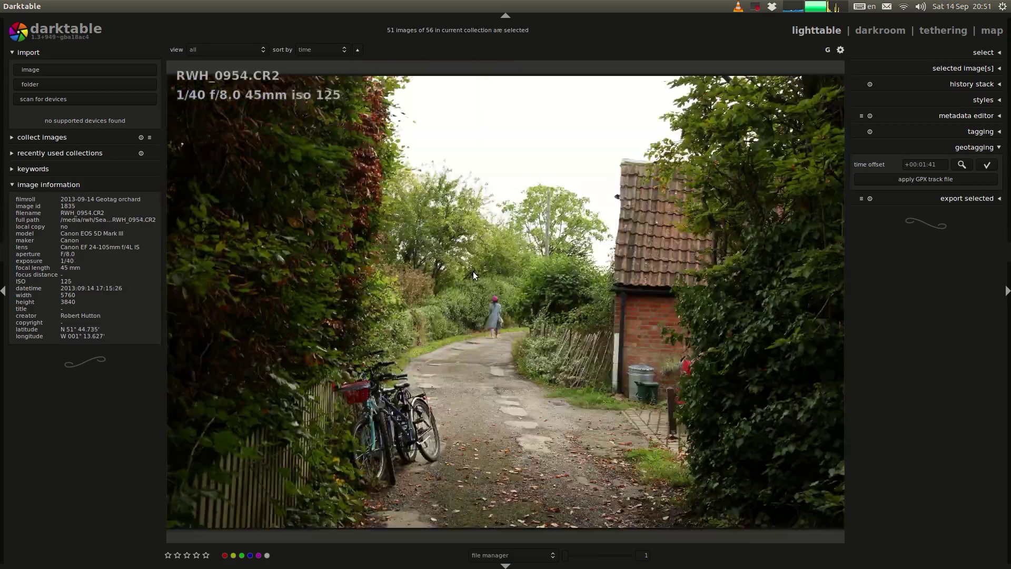
pyautogui.scroll(-2, 473, 274)
pyautogui.scroll(-7, 473, 271)
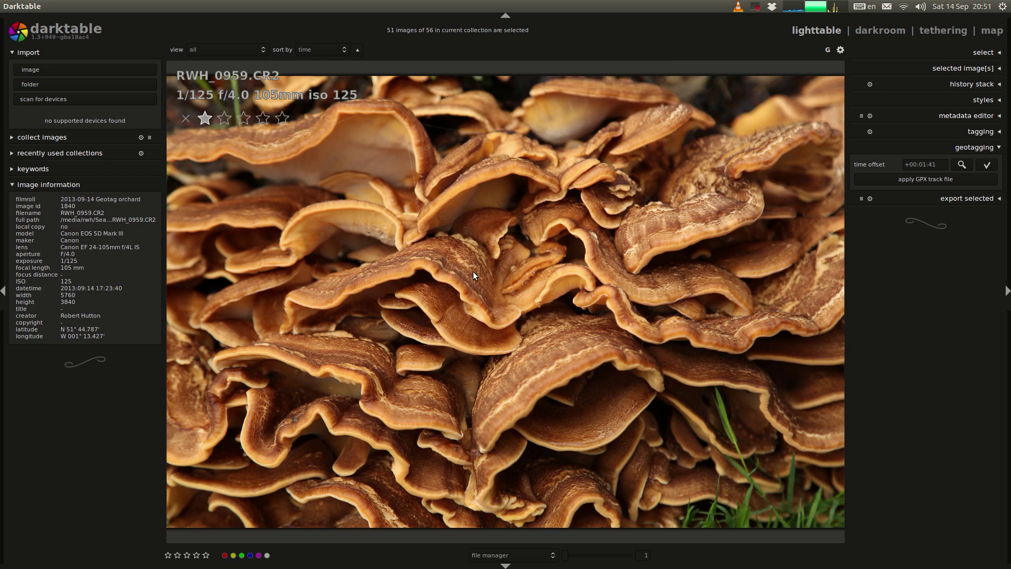
pyautogui.scroll(-2, 473, 273)
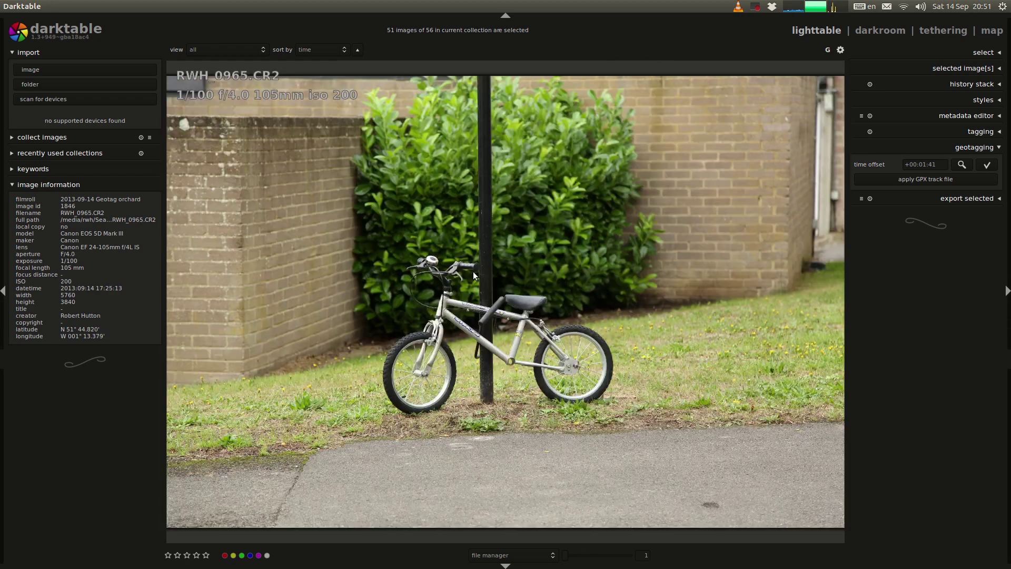
pyautogui.scroll(-2, 473, 274)
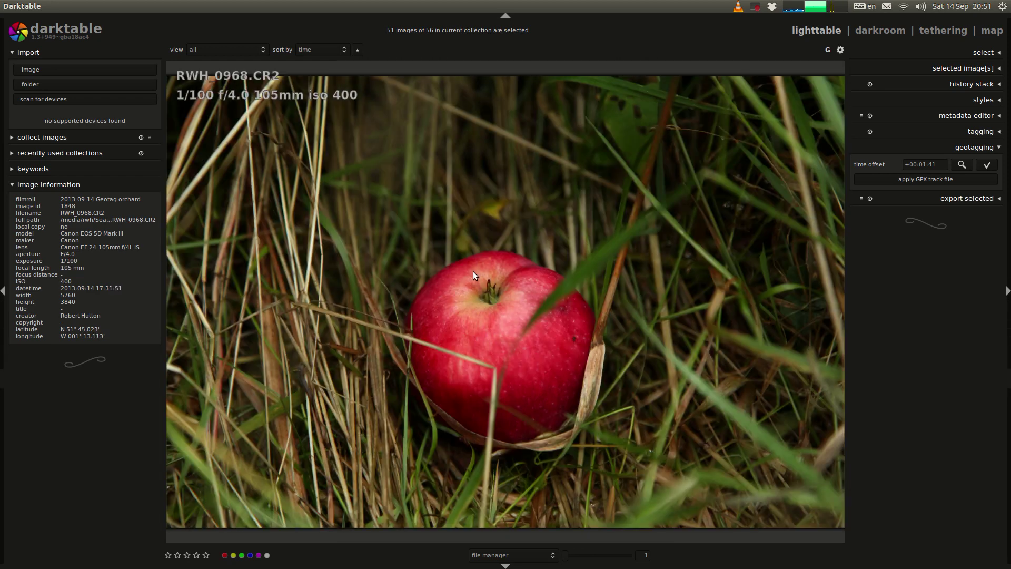
pyautogui.scroll(-3, 473, 274)
pyautogui.scroll(-2, 473, 273)
pyautogui.scroll(-2, 473, 272)
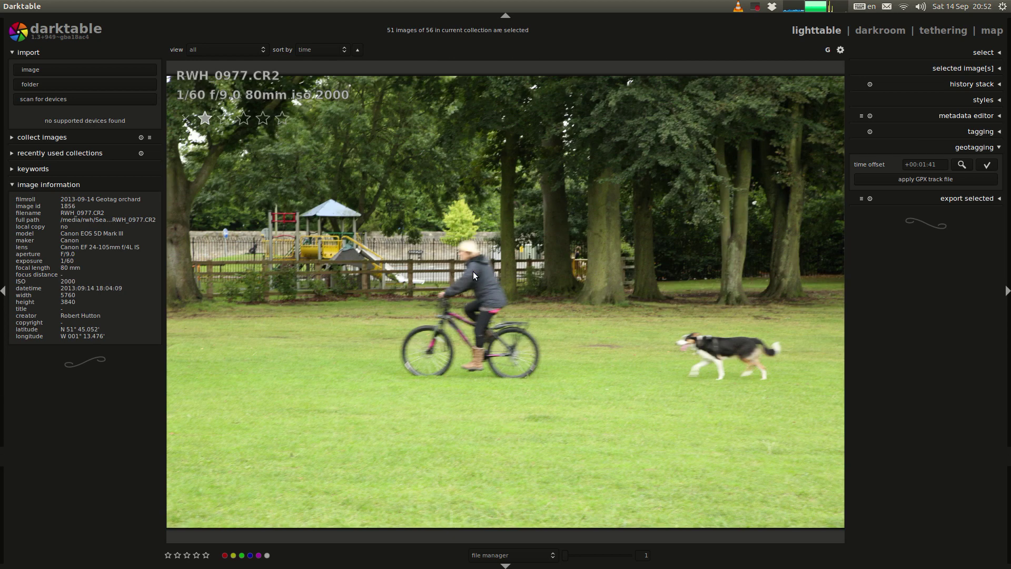
pyautogui.scroll(-6, 473, 272)
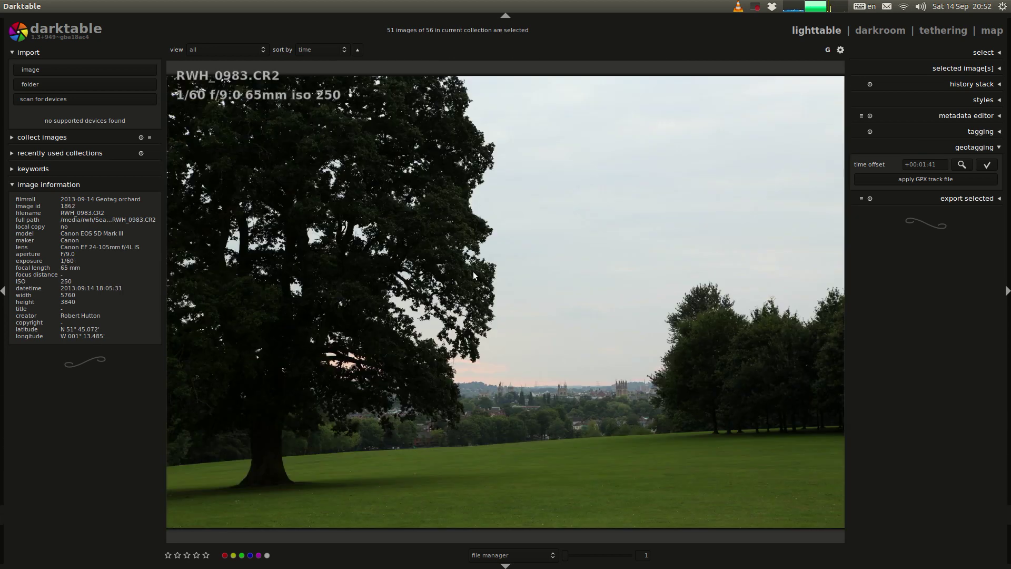
pyautogui.scroll(-2, 473, 272)
pyautogui.scroll(-1, 473, 271)
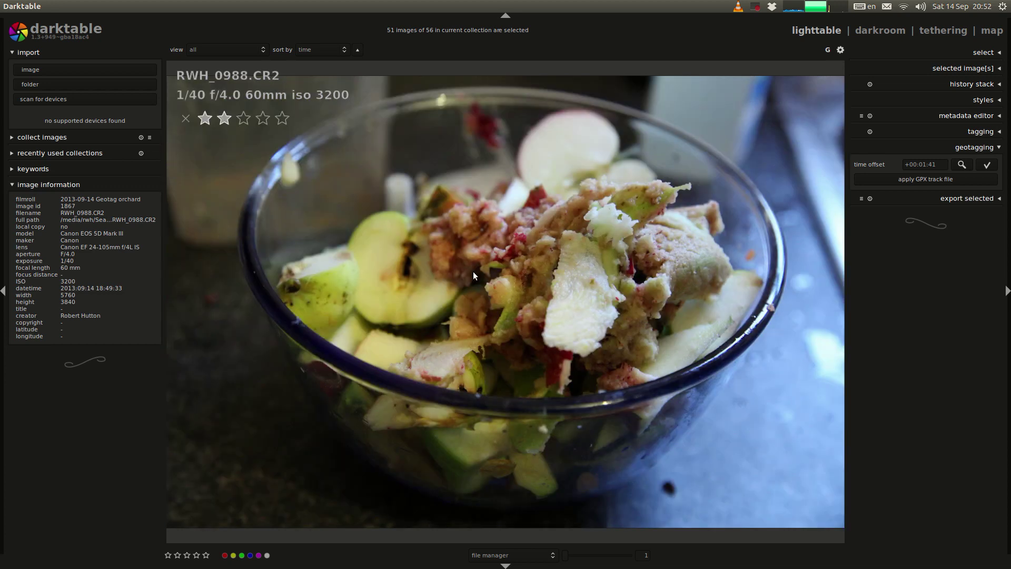
pyautogui.scroll(1, 473, 272)
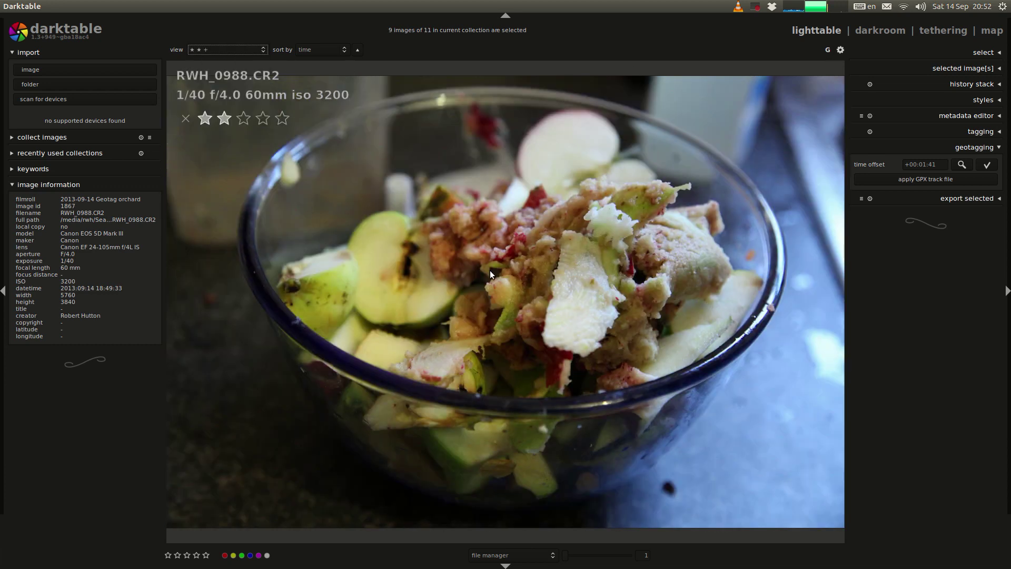
pyautogui.scroll(-5, 490, 268)
# Open the tall church photo, raise its exposure slightly and apply the cloudy white balance preset.
pyautogui.doubleClick(665, 143)
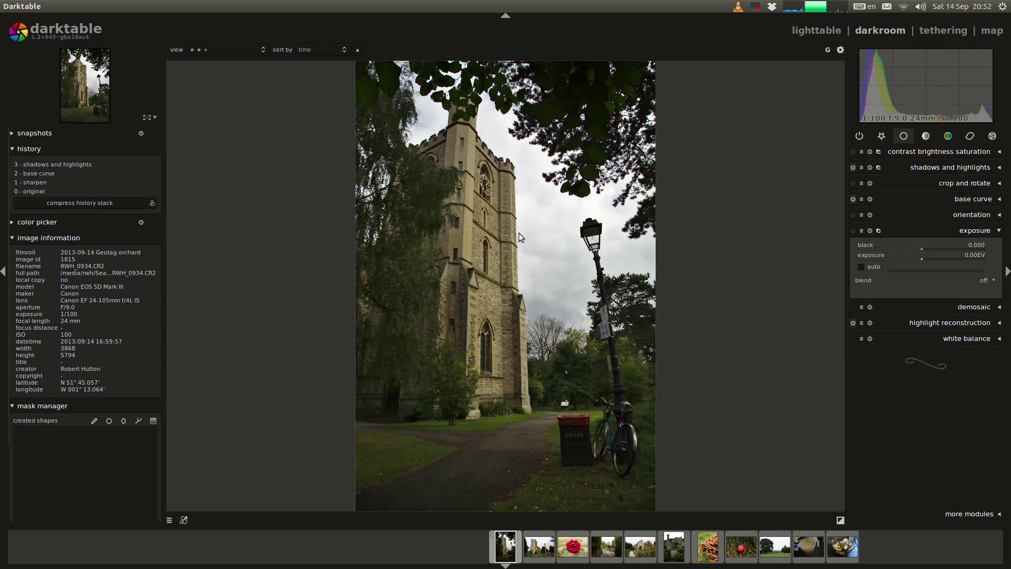
pyautogui.click(916, 250)
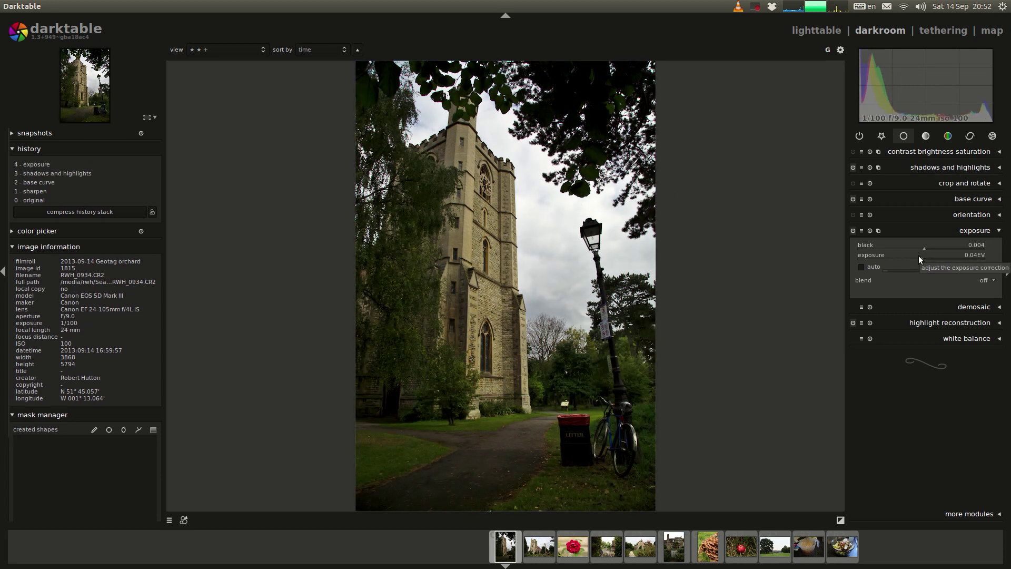
pyautogui.click(950, 340)
pyautogui.click(951, 348)
pyautogui.click(981, 391)
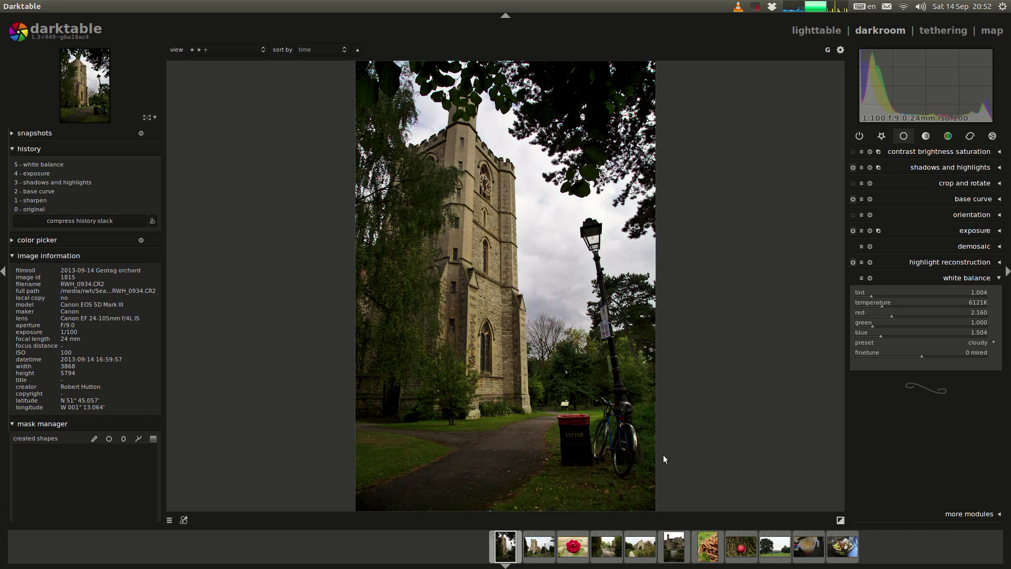
# On the church-with-cross photo, add a graduated density filter tilted across the sky.
pyautogui.press('space')
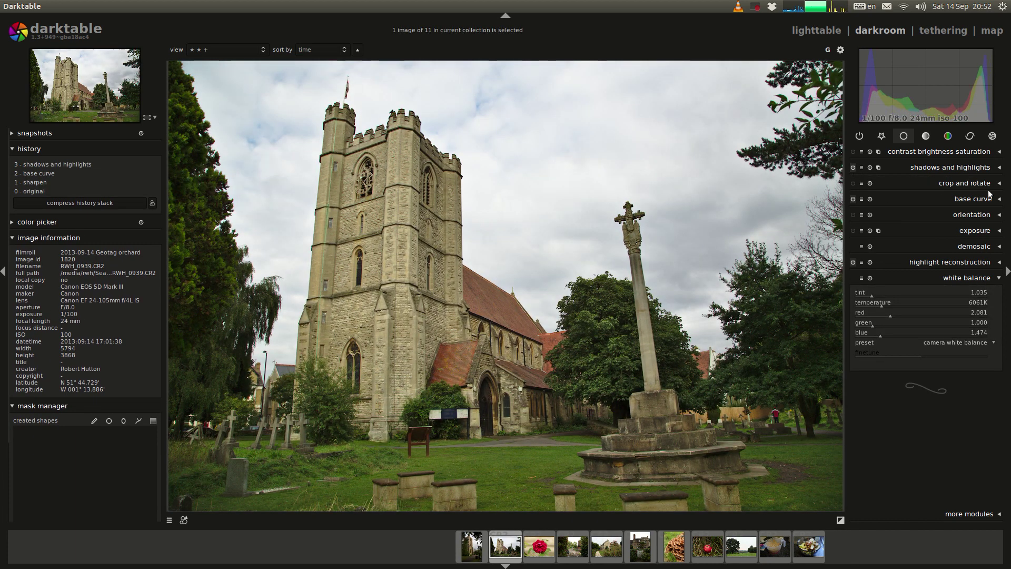
pyautogui.click(993, 136)
pyautogui.click(974, 342)
pyautogui.moveTo(239, 294); pyautogui.dragTo(244, 240)
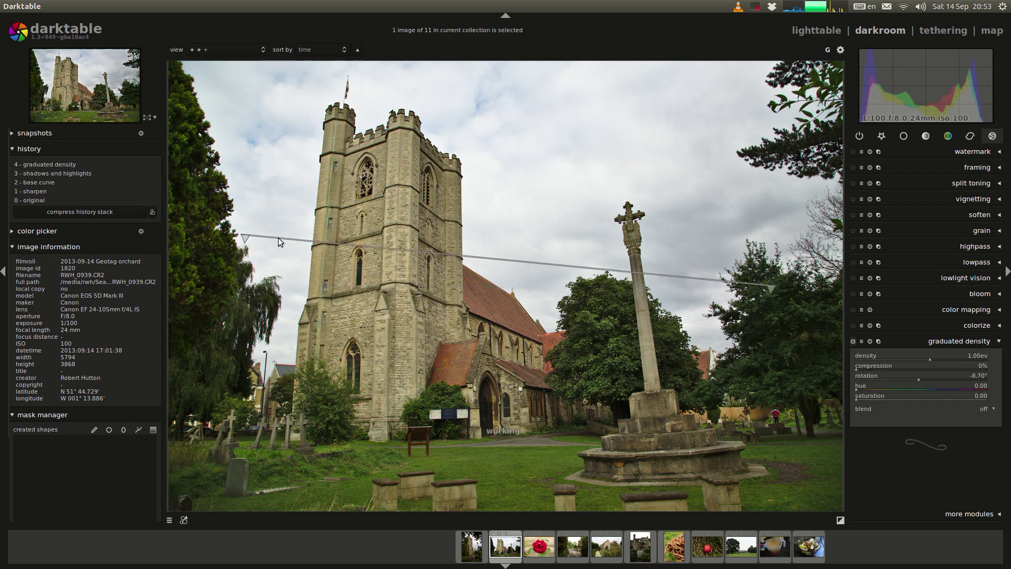
pyautogui.scroll(3, 937, 358)
pyautogui.scroll(-2, 937, 358)
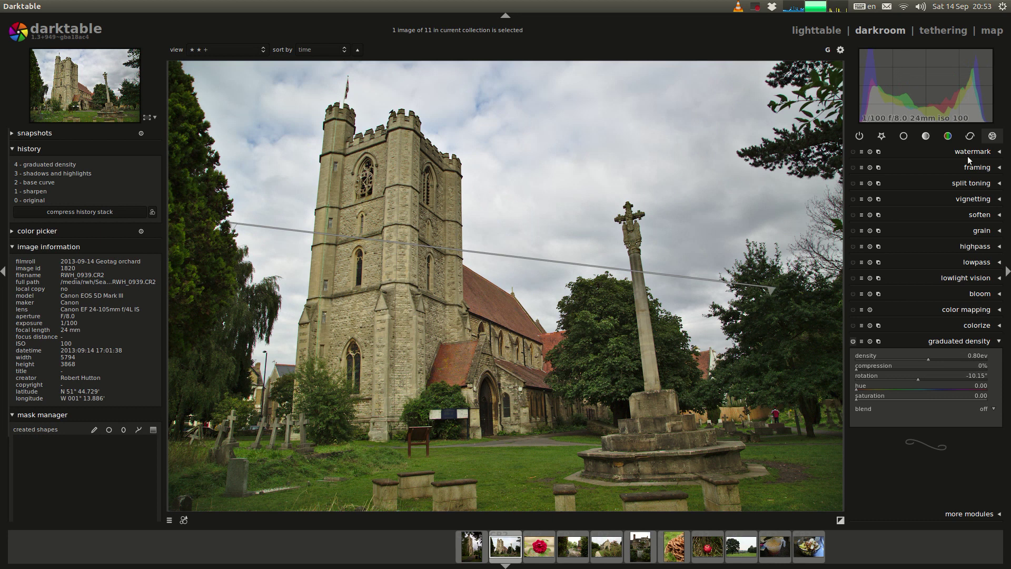
pyautogui.click(964, 341)
# Nudge the exposure black level up slightly and enable lens correction.
pyautogui.click(882, 136)
pyautogui.click(975, 416)
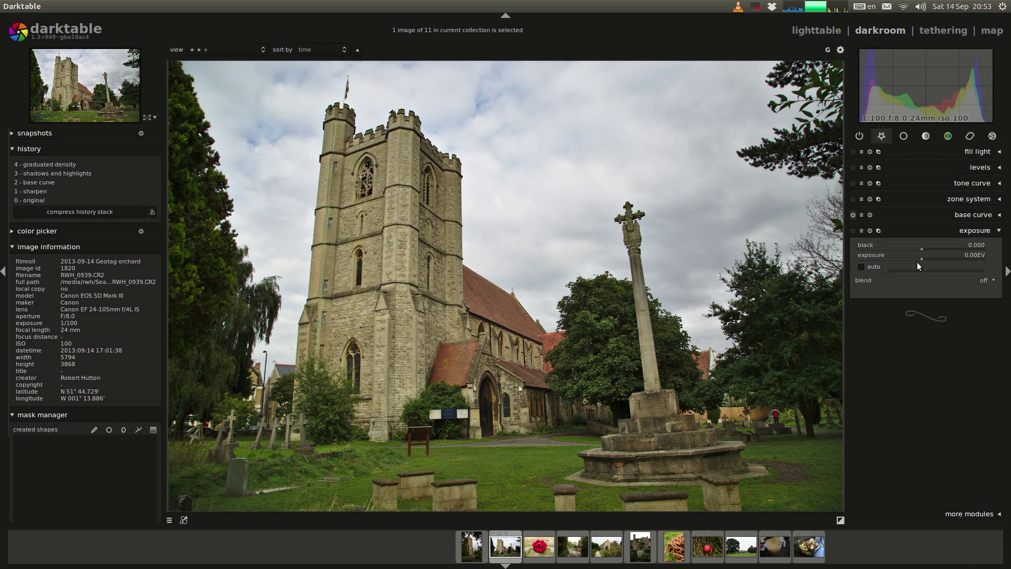
pyautogui.click(920, 247)
pyautogui.click(970, 136)
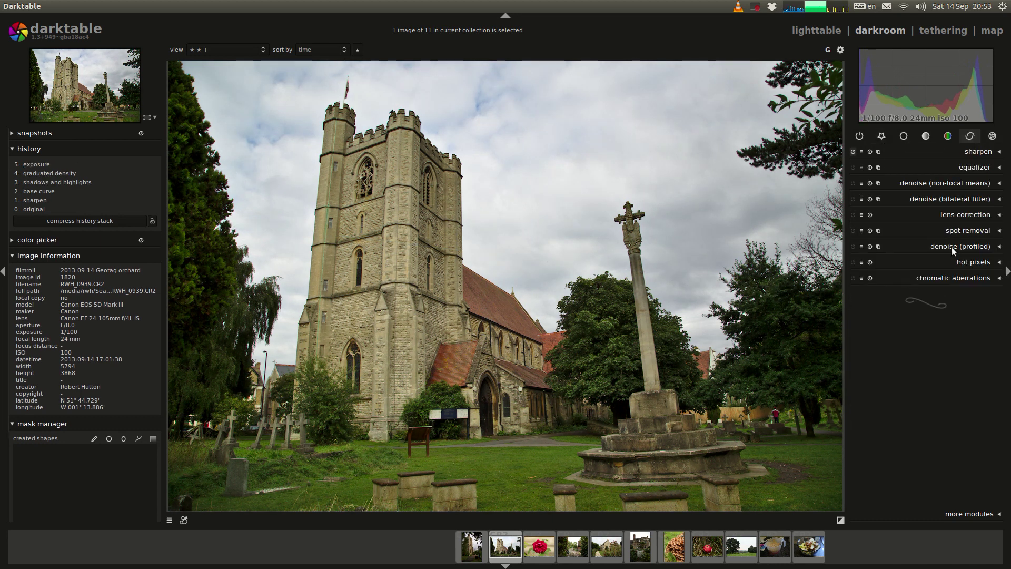
pyautogui.click(854, 214)
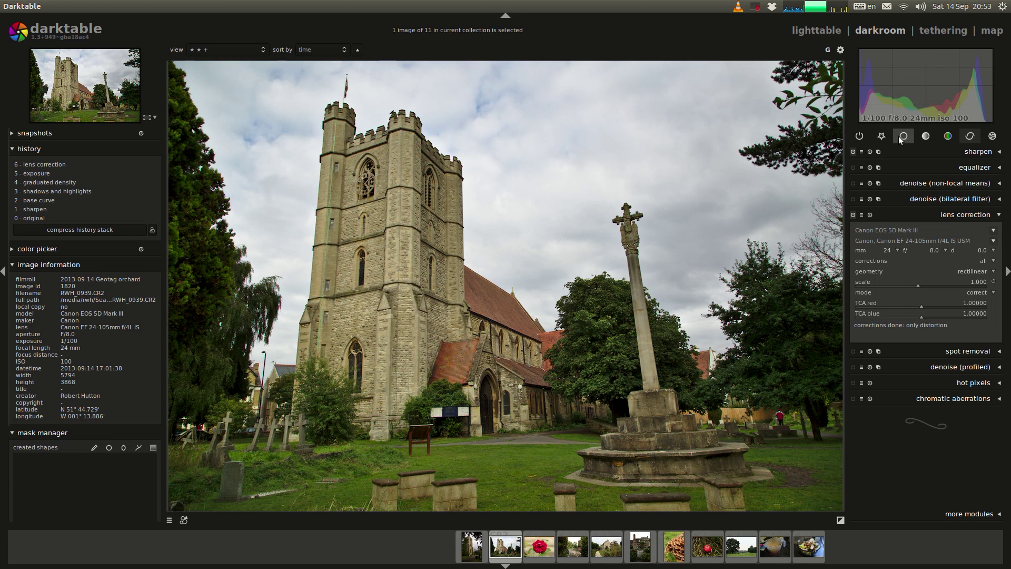
# Crop to cover nearly the whole image with aspect set to 'image'.
pyautogui.click(904, 136)
pyautogui.click(954, 183)
pyautogui.click(982, 238)
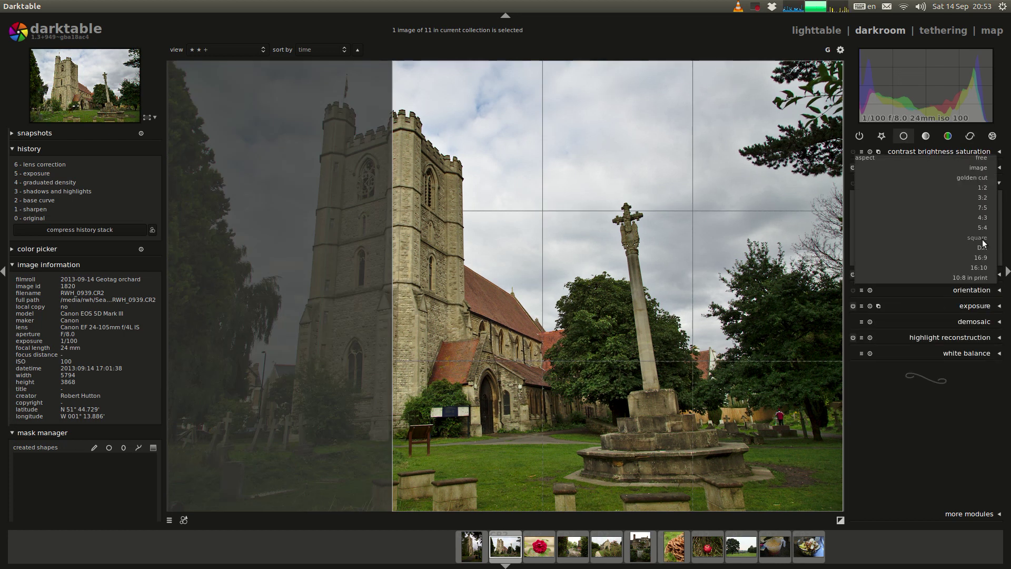
pyautogui.click(981, 173)
pyautogui.moveTo(169, 61); pyautogui.dragTo(811, 507)
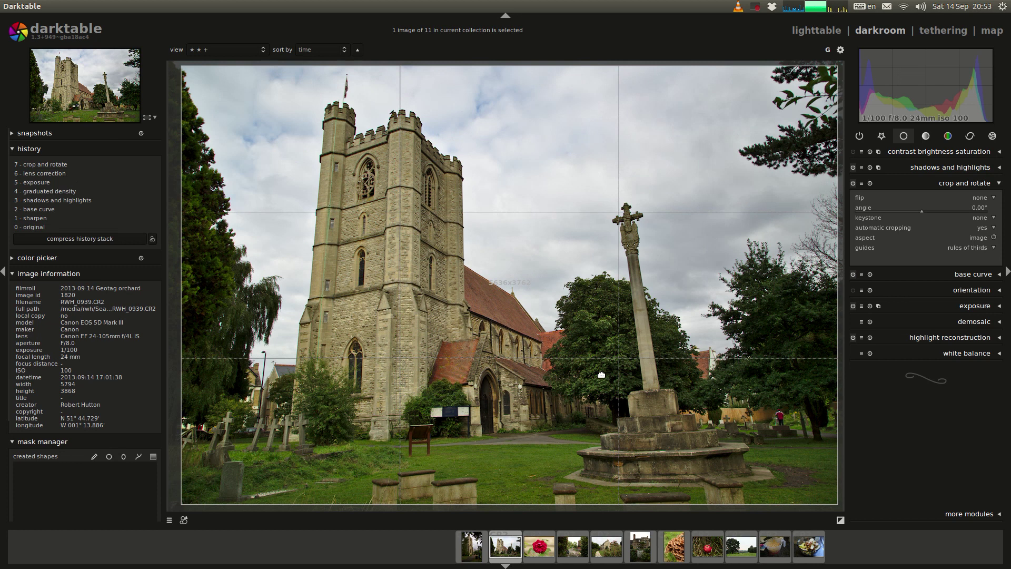
pyautogui.click(964, 182)
# Crop the rose photo to a square and tighten it so the flower is larger.
pyautogui.press('space')
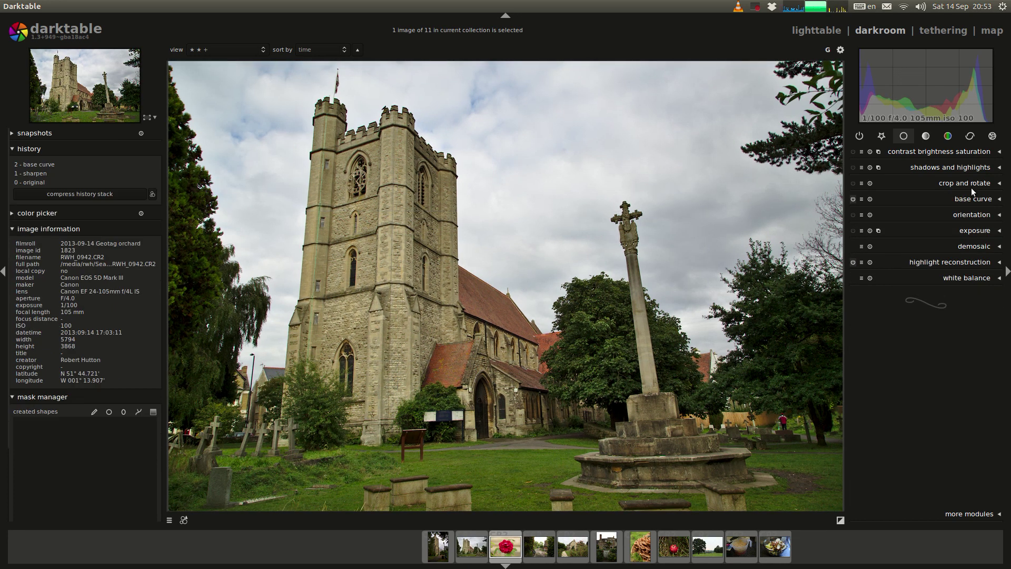
pyautogui.click(971, 184)
pyautogui.click(984, 237)
pyautogui.click(989, 299)
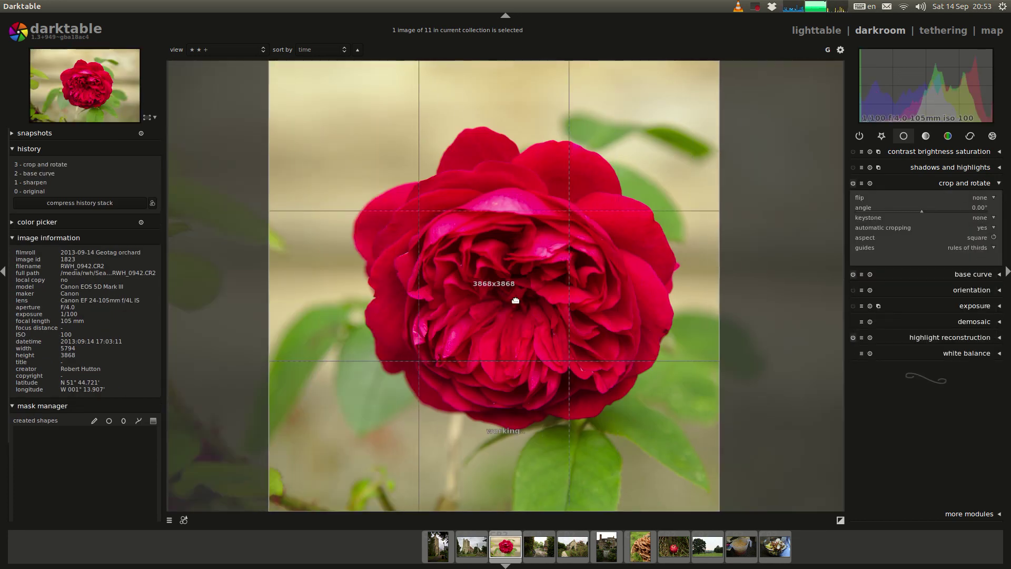
pyautogui.click(964, 183)
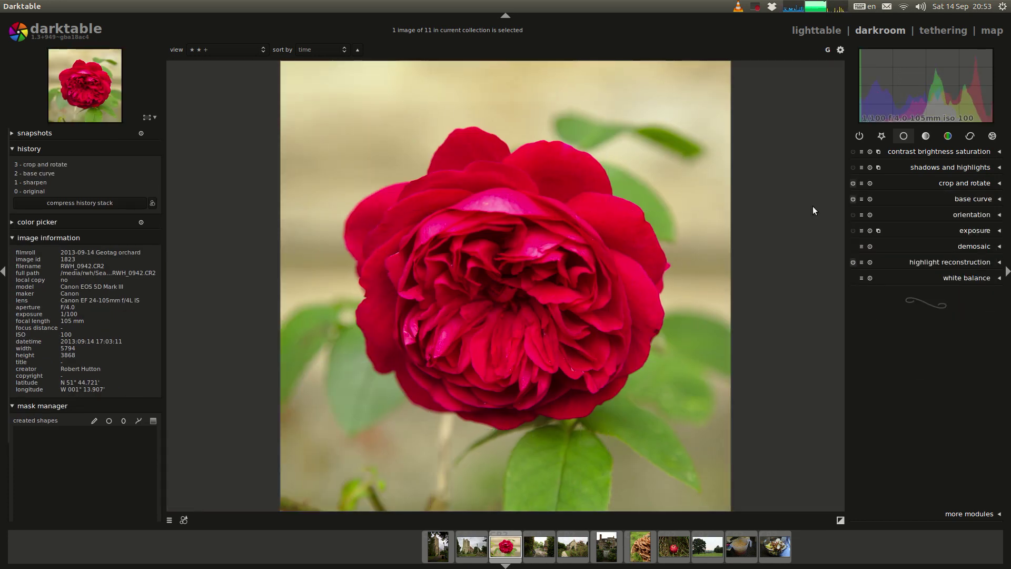
pyautogui.click(966, 189)
pyautogui.press('Return')
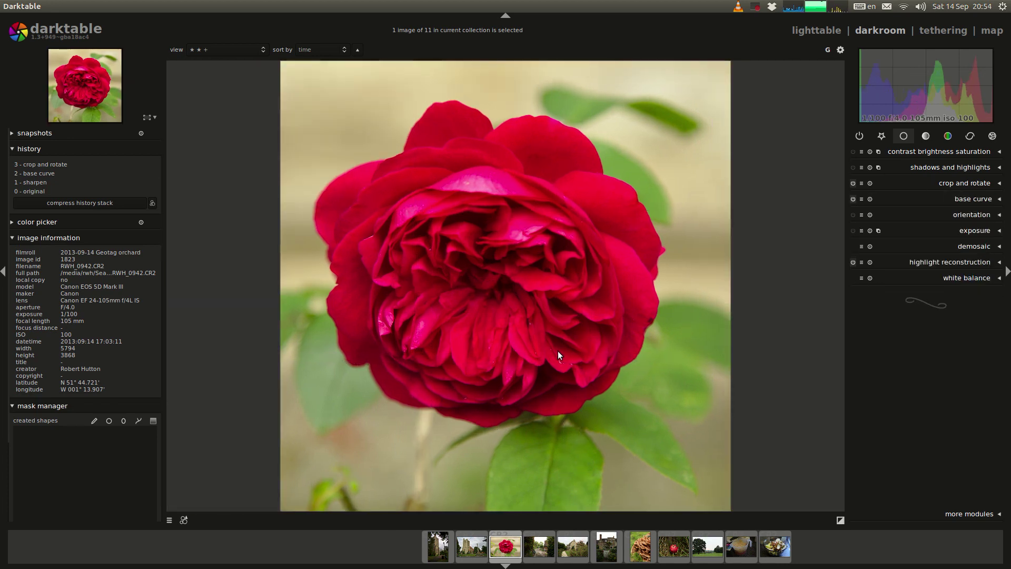
pyautogui.click(964, 184)
pyautogui.moveTo(718, 233); pyautogui.dragTo(641, 249)
pyautogui.press('Return')
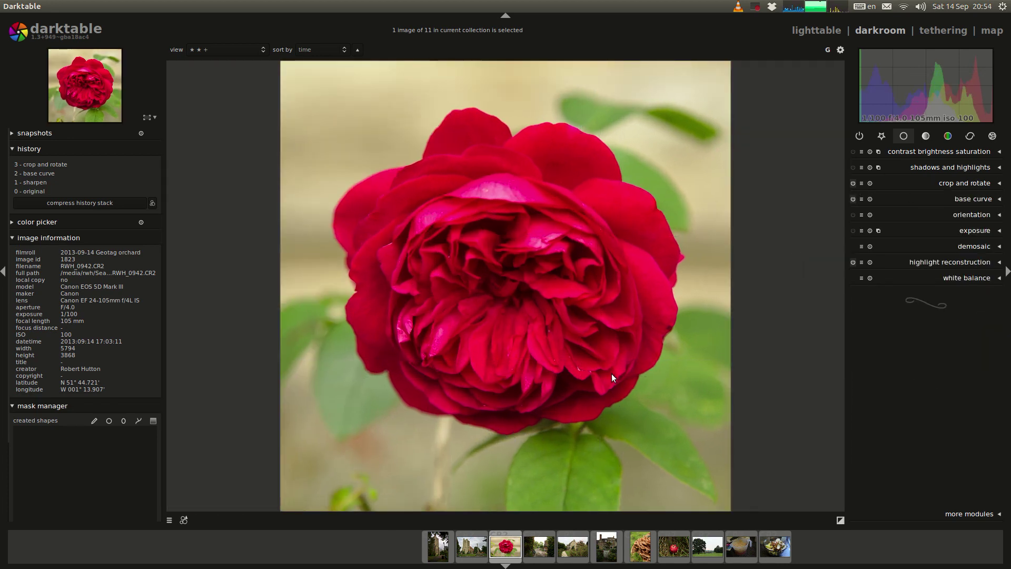
# On the garden-path photo, set aspect 'image' and straighten by about 2.79°.
pyautogui.click(538, 546)
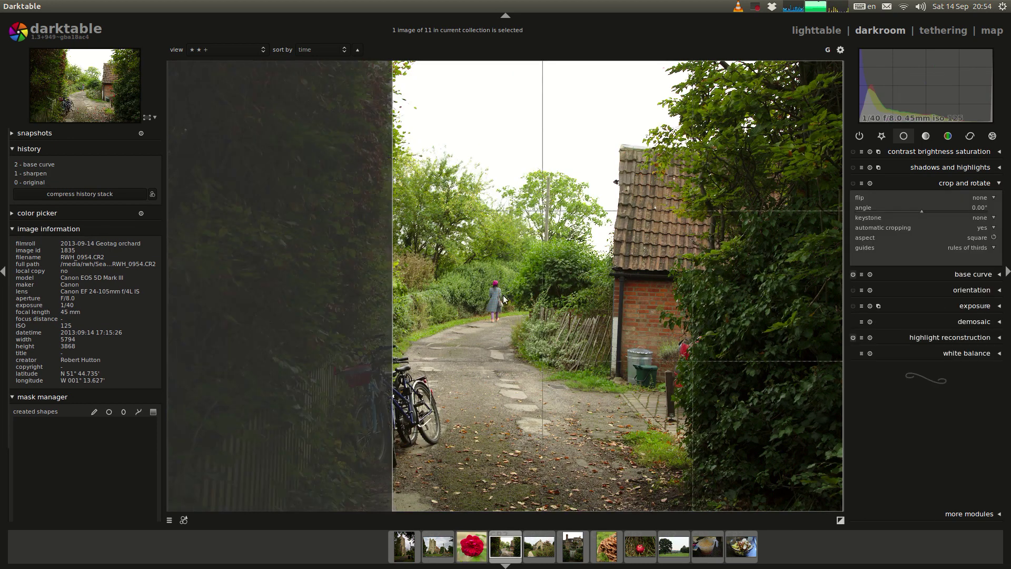
pyautogui.click(980, 238)
pyautogui.click(979, 218)
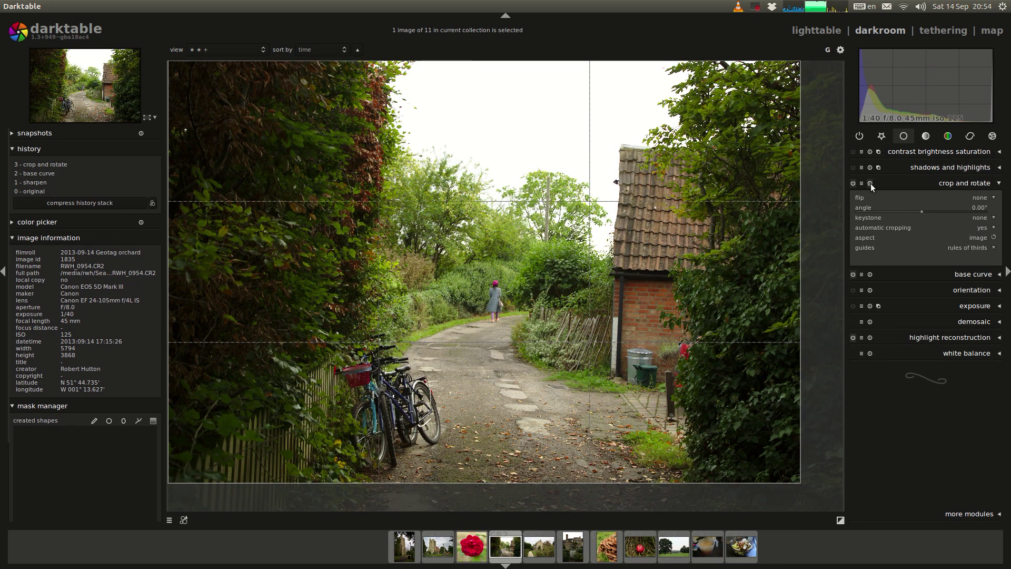
pyautogui.moveTo(295, 303); pyautogui.dragTo(768, 306)
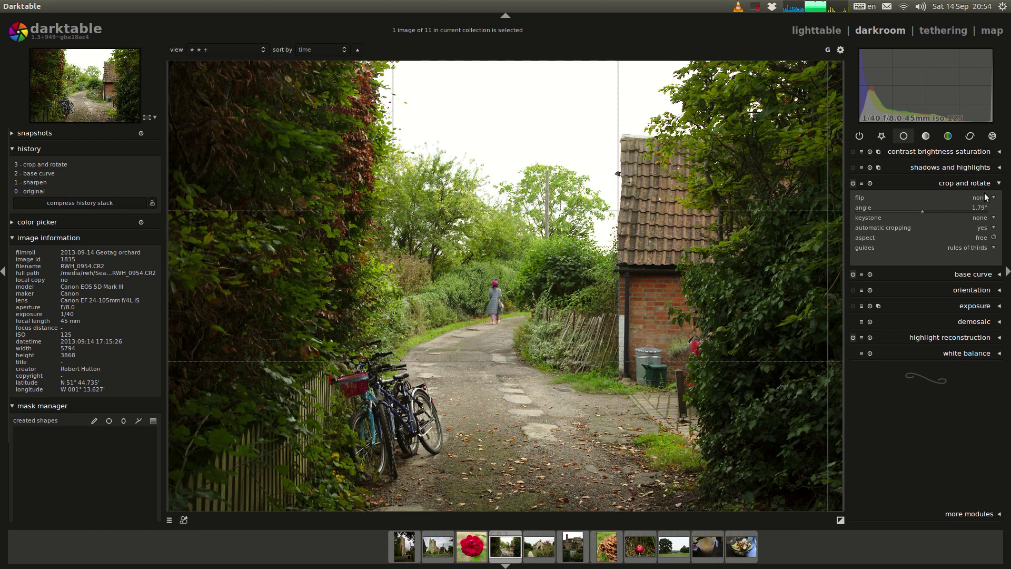
# Switch the crop to a free aspect and trim it in from the top.
pyautogui.click(988, 238)
pyautogui.click(969, 316)
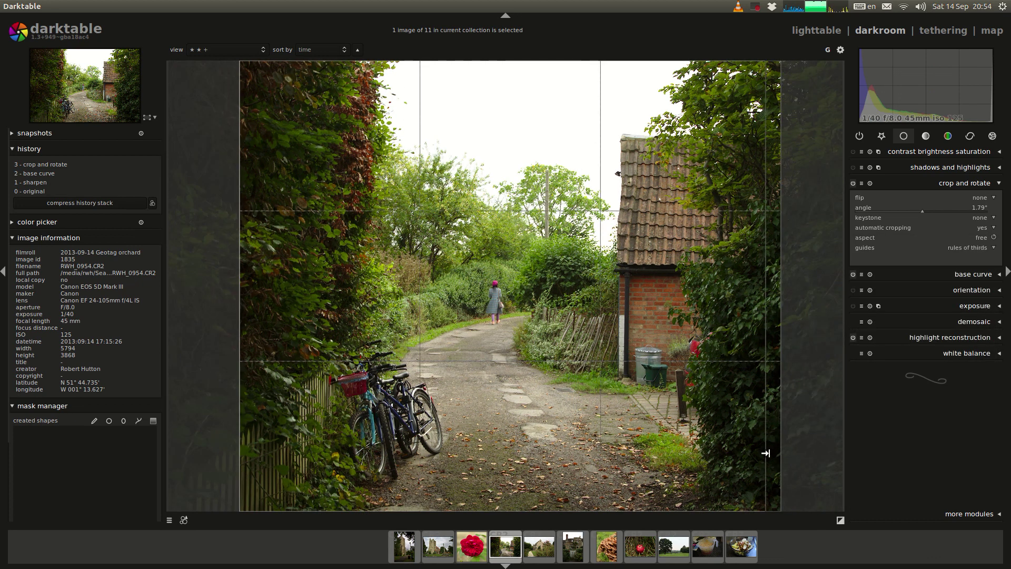
pyautogui.moveTo(765, 453); pyautogui.dragTo(781, 453)
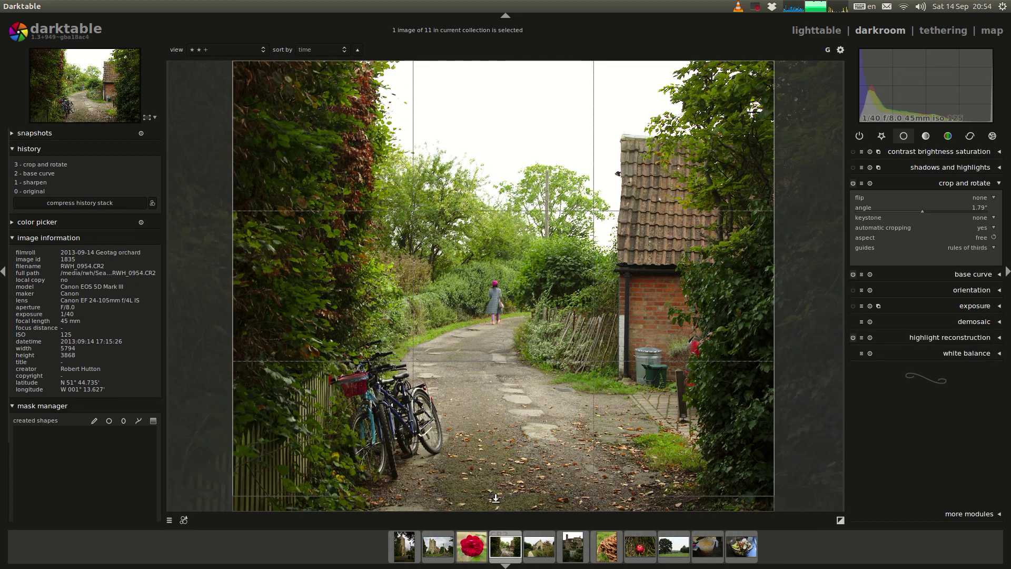
pyautogui.click(971, 185)
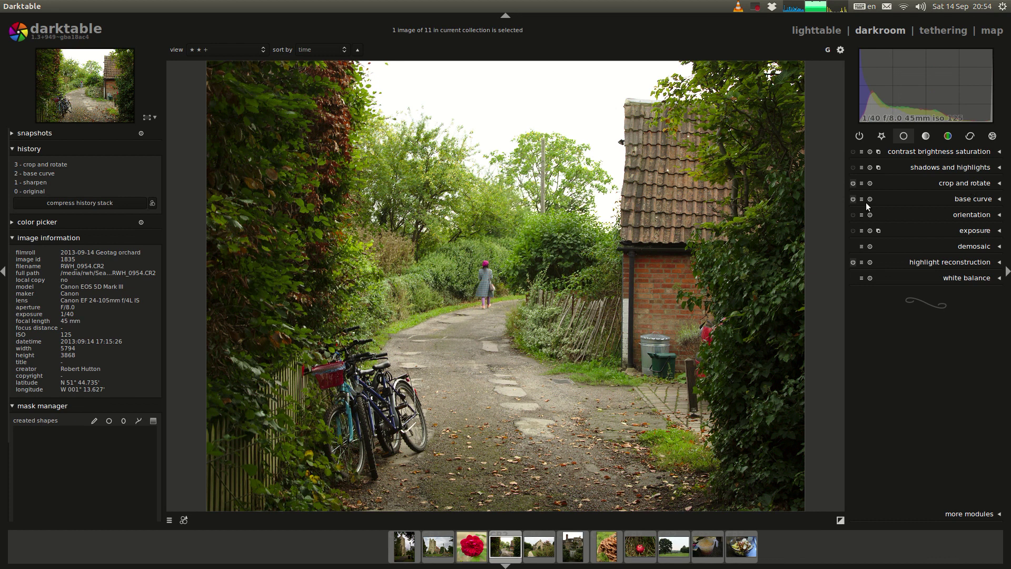
pyautogui.click(952, 183)
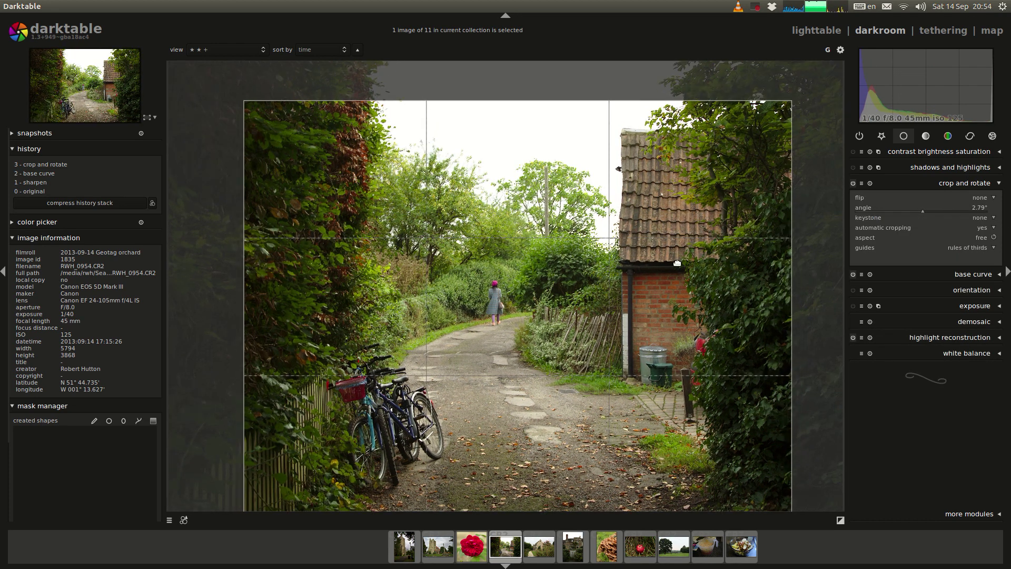
pyautogui.click(972, 185)
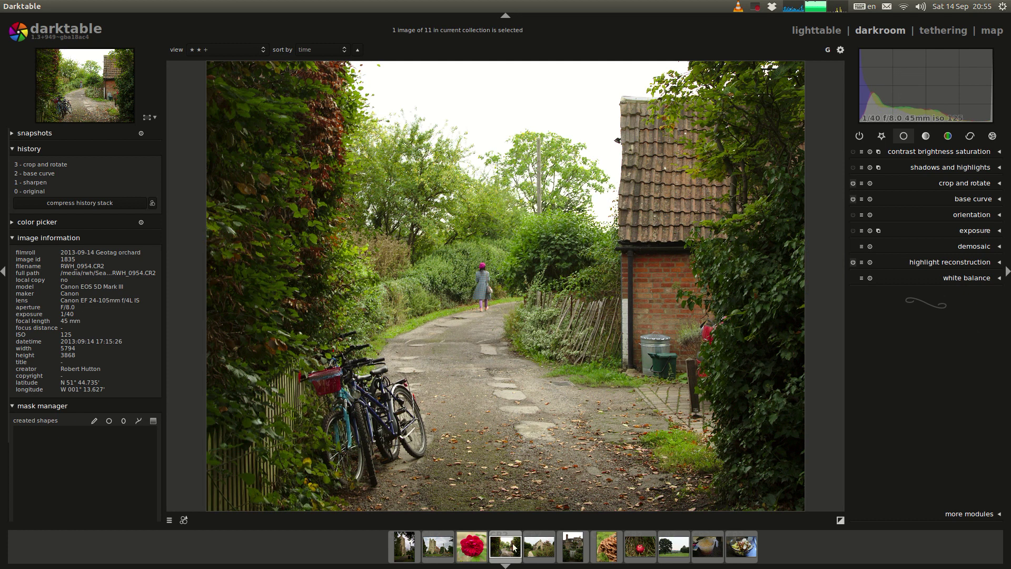
# Straighten the chapel photo to -0.72° and enable shadows and highlights.
pyautogui.click(539, 546)
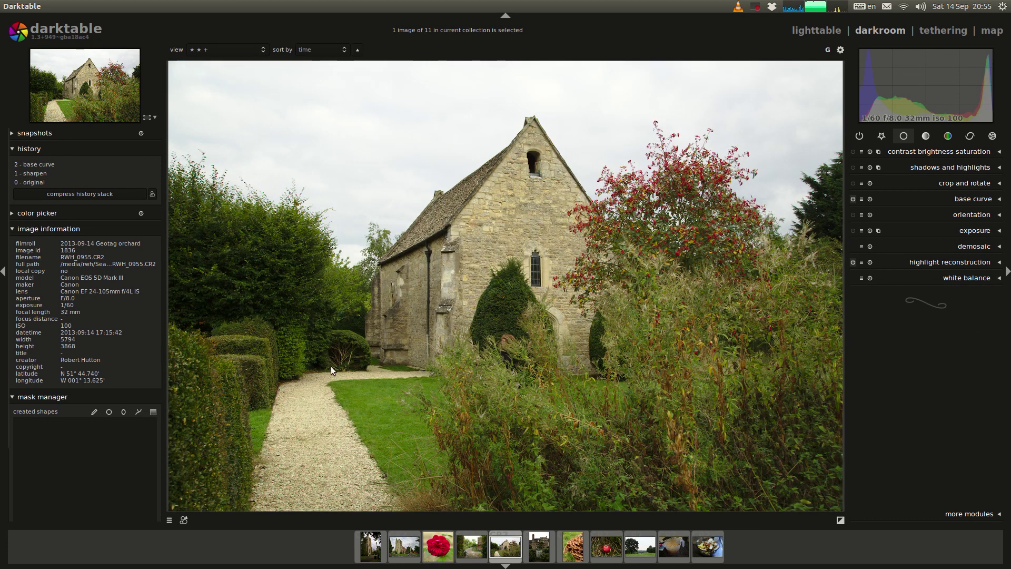
pyautogui.click(965, 183)
pyautogui.scroll(-3, 943, 210)
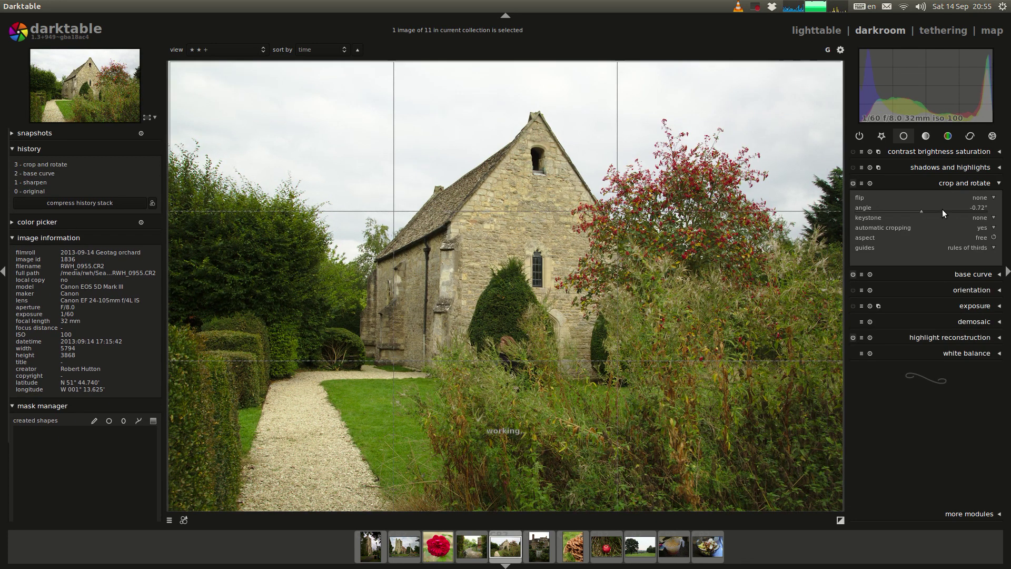
pyautogui.click(854, 166)
pyautogui.click(952, 305)
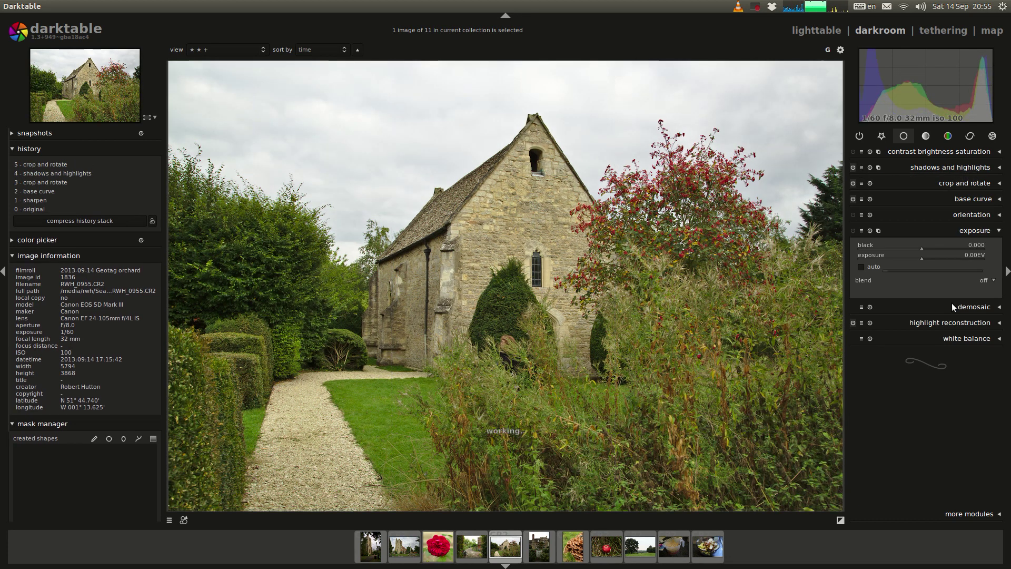
# On the cottage photo, enable shadows and highlights, lens correction and velvia at 32%.
pyautogui.press('space')
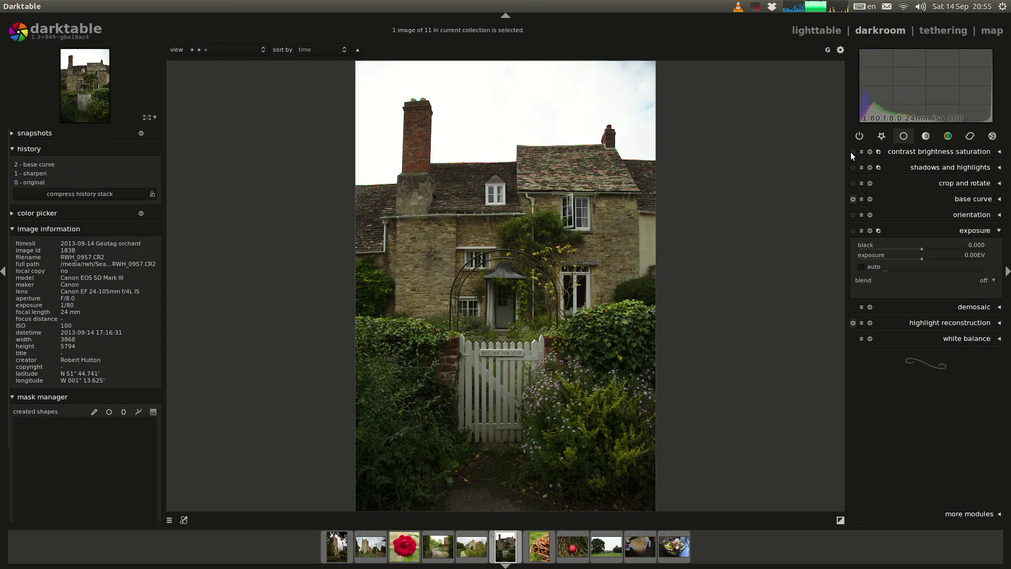
pyautogui.click(852, 167)
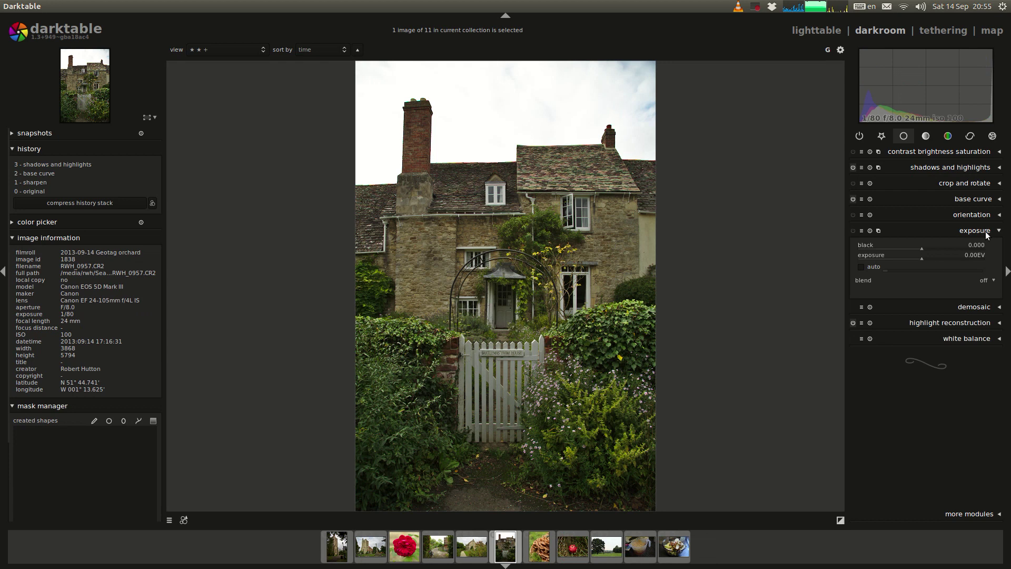
pyautogui.click(970, 136)
pyautogui.click(852, 215)
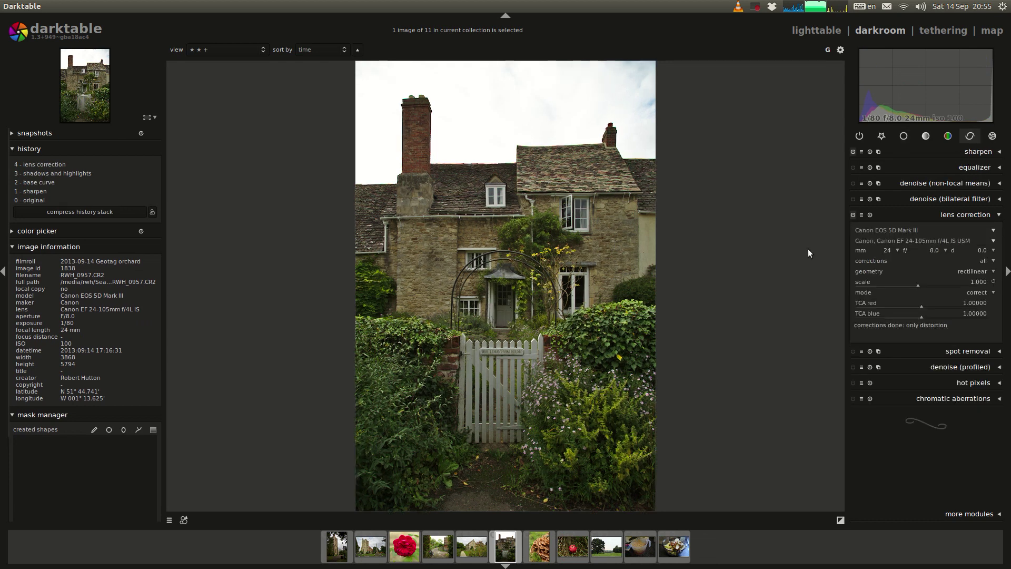
pyautogui.click(948, 136)
pyautogui.click(922, 152)
pyautogui.click(899, 166)
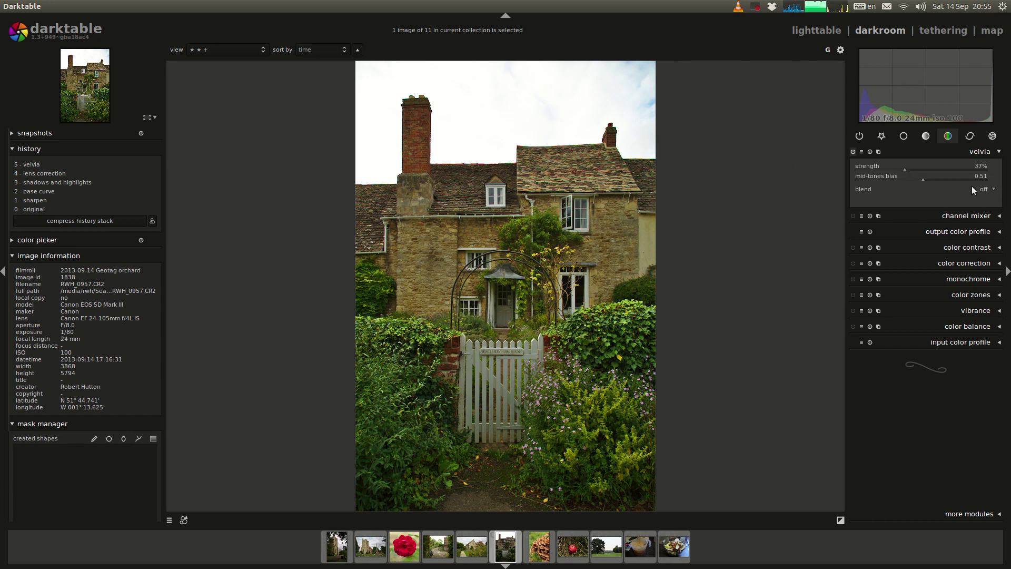
# Darken the sky with a graduated density filter at higher compression.
pyautogui.click(992, 136)
pyautogui.click(974, 341)
pyautogui.moveTo(524, 217); pyautogui.dragTo(524, 192)
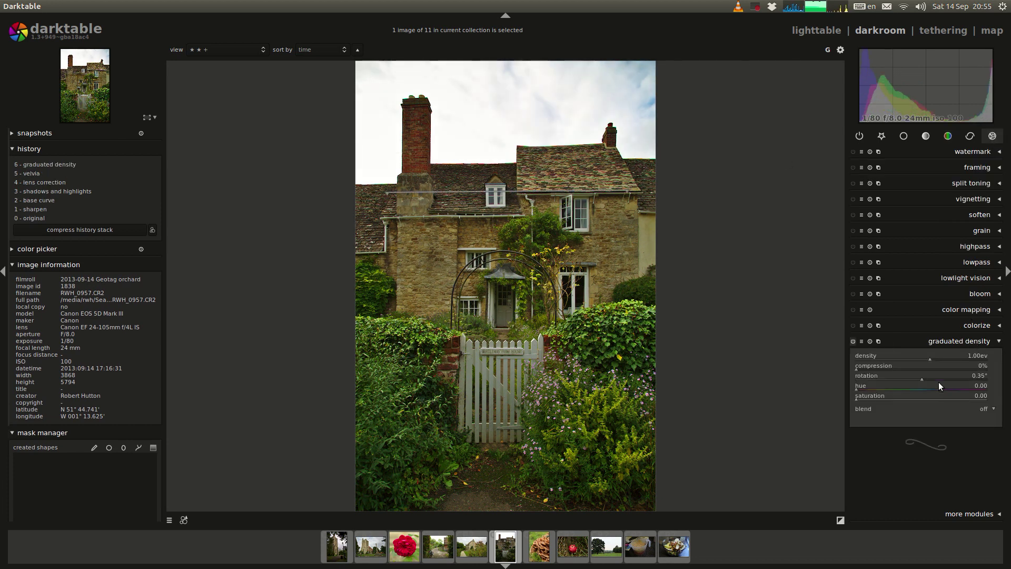
pyautogui.click(956, 366)
pyautogui.scroll(-2, 956, 366)
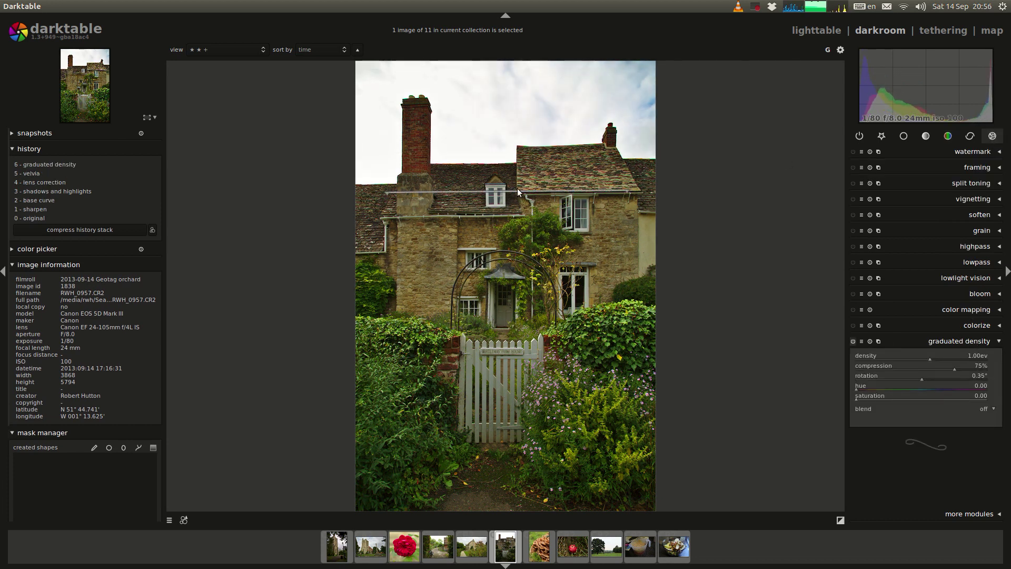
pyautogui.click(934, 357)
pyautogui.press('space')
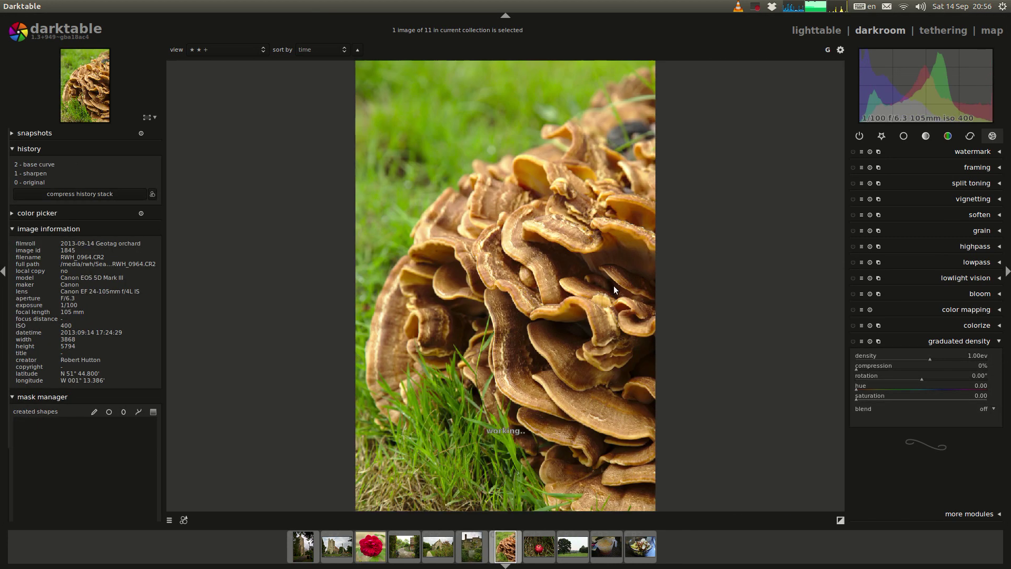
# Apply the equalizer 'sharpen' preset to the mushroom photo.
pyautogui.click(970, 136)
pyautogui.rightClick(961, 168)
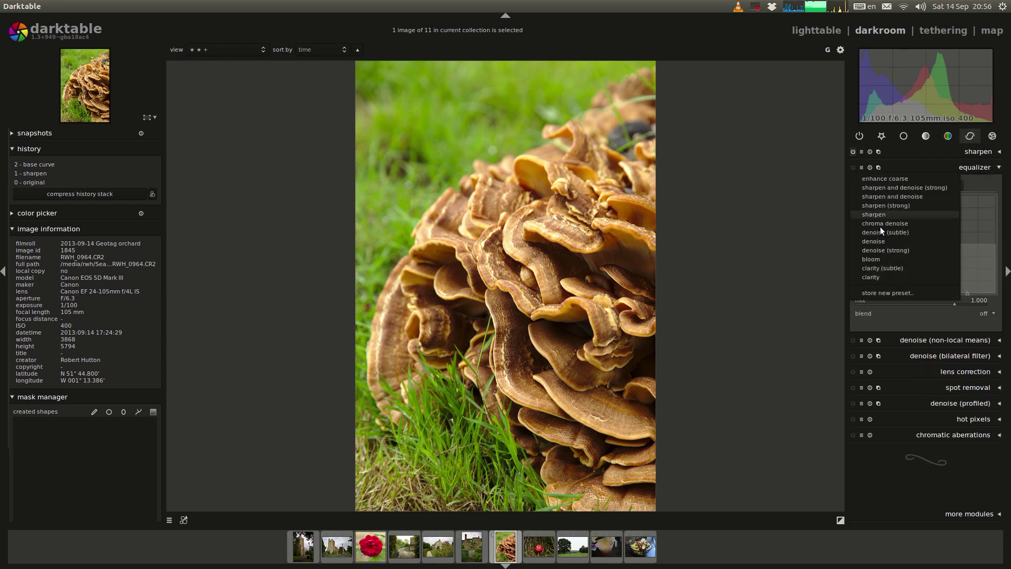
pyautogui.click(884, 269)
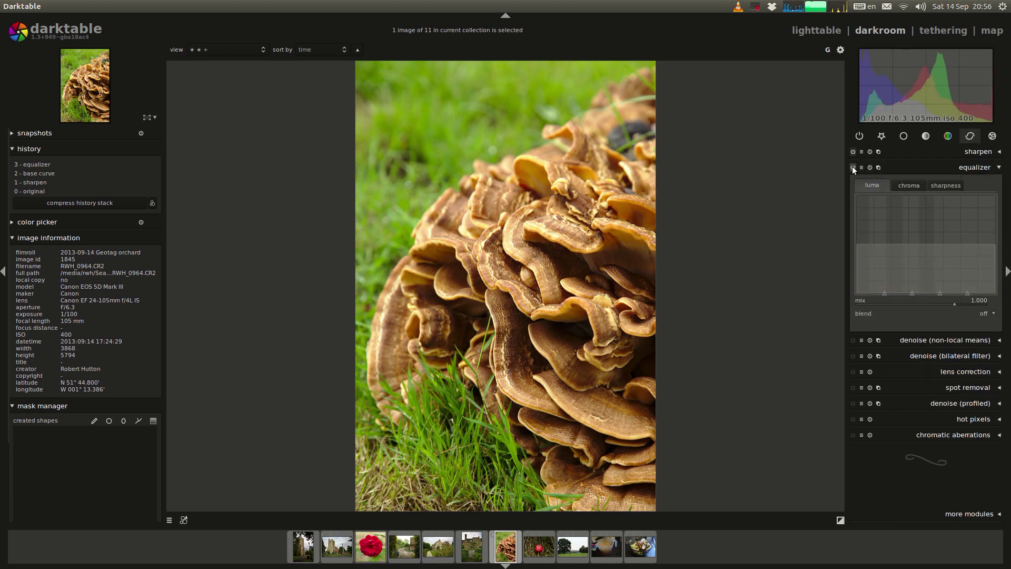
pyautogui.click(926, 136)
# Crop the apple photo with the aspect ratio set to 'image'.
pyautogui.press('space')
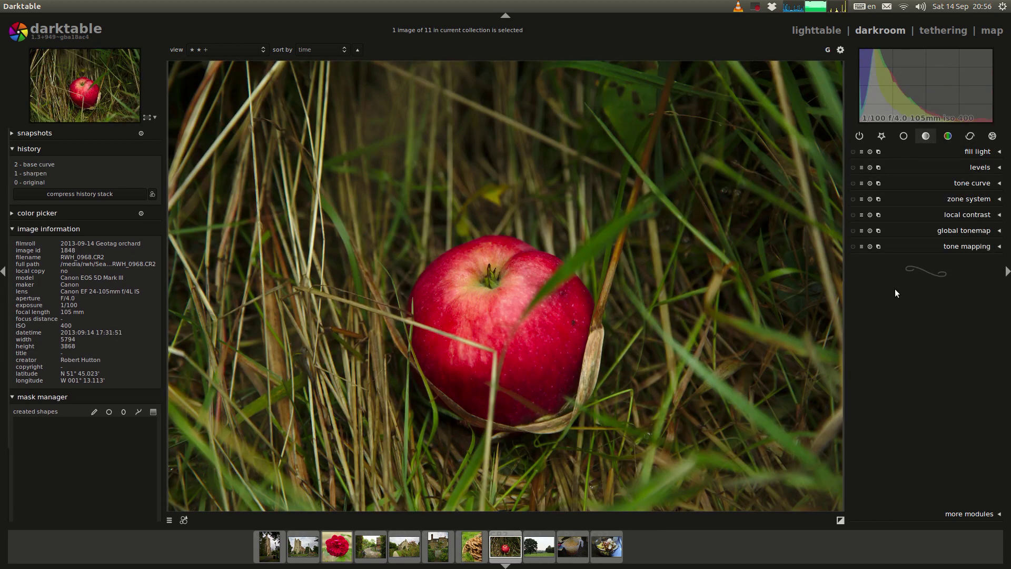
pyautogui.click(904, 136)
pyautogui.click(963, 184)
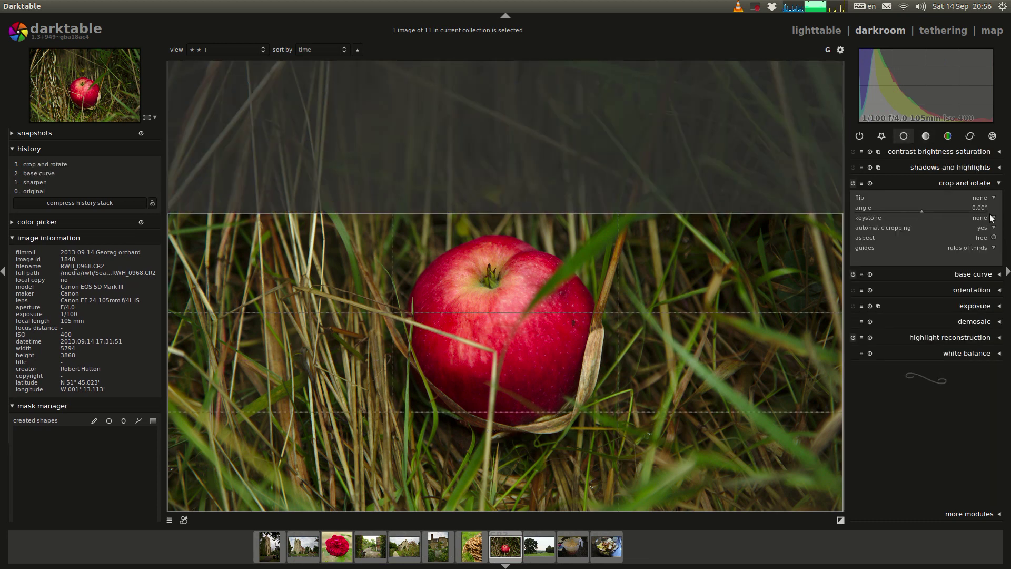
pyautogui.click(983, 241)
pyautogui.click(984, 249)
pyautogui.click(963, 184)
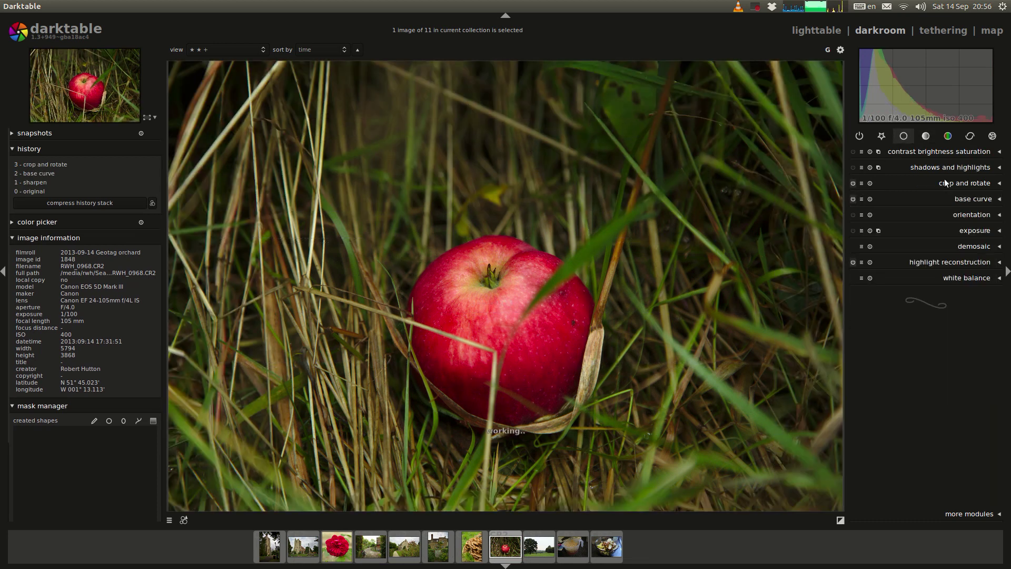
pyautogui.click(957, 182)
# On the tree landscape, enable shadows and highlights with highlights -84.74, bilateral softening, and adjust exposure.
pyautogui.press('space')
pyautogui.click(912, 188)
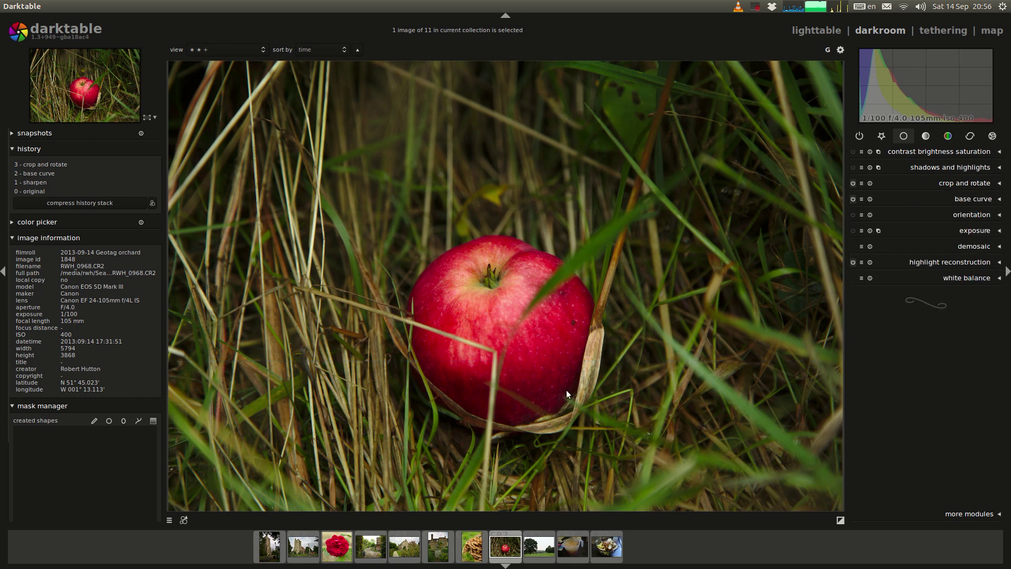
pyautogui.click(852, 167)
pyautogui.click(909, 166)
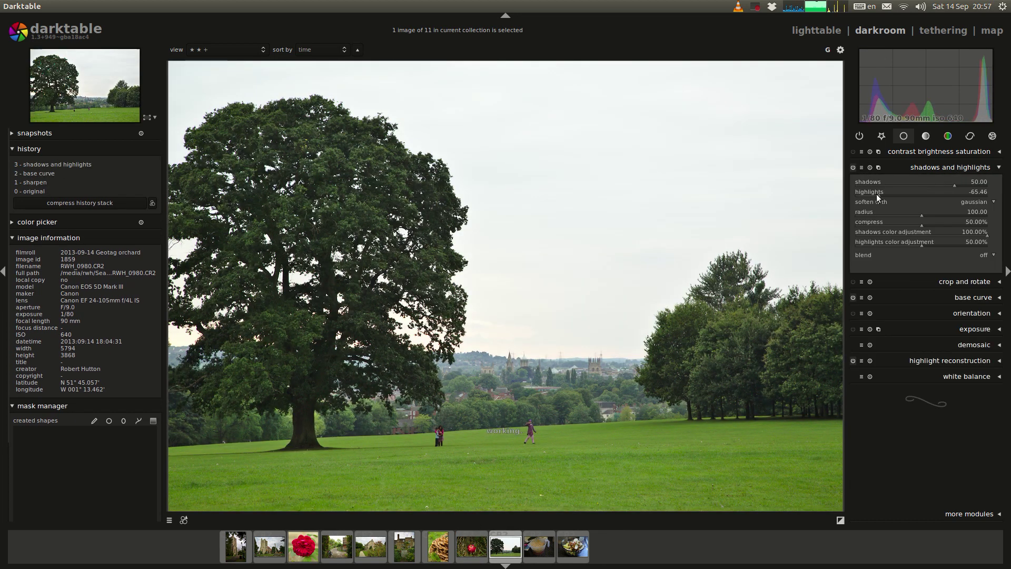
pyautogui.moveTo(877, 194); pyautogui.dragTo(866, 194)
pyautogui.click(958, 202)
pyautogui.click(969, 210)
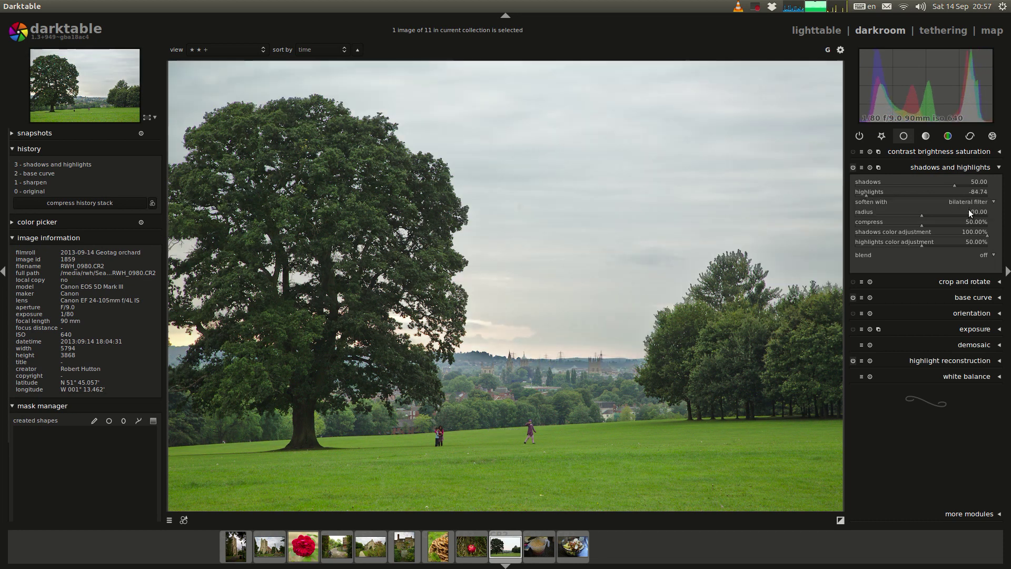
pyautogui.click(974, 331)
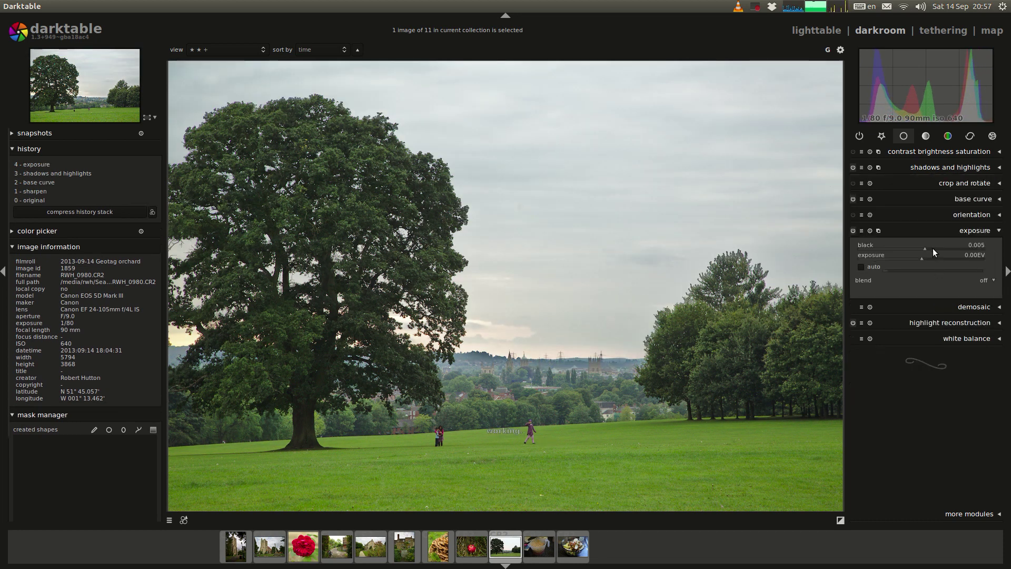
pyautogui.scroll(1, 932, 258)
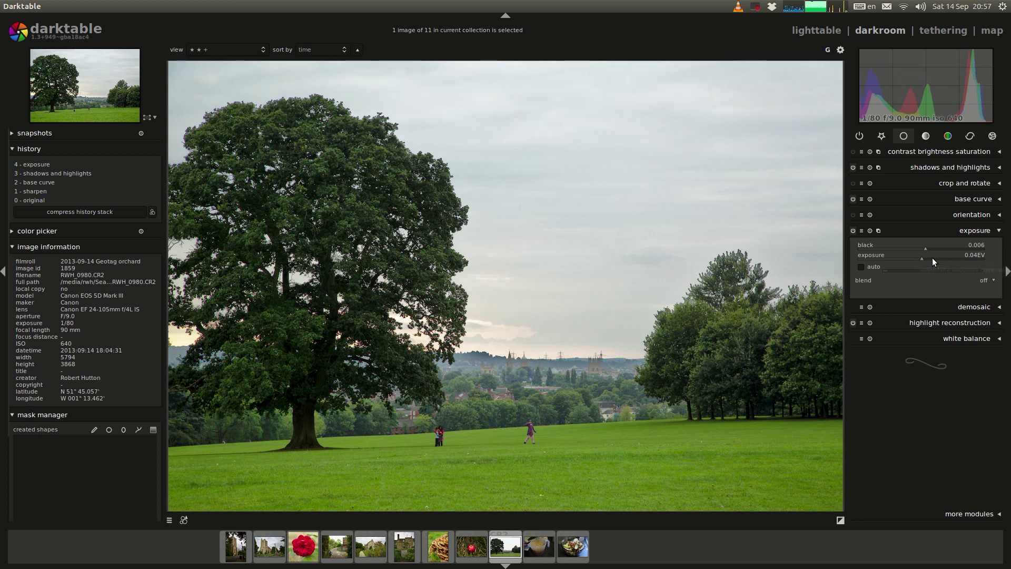
# Set the jug photo's white balance with the spot preset sampled from the jug.
pyautogui.click(545, 562)
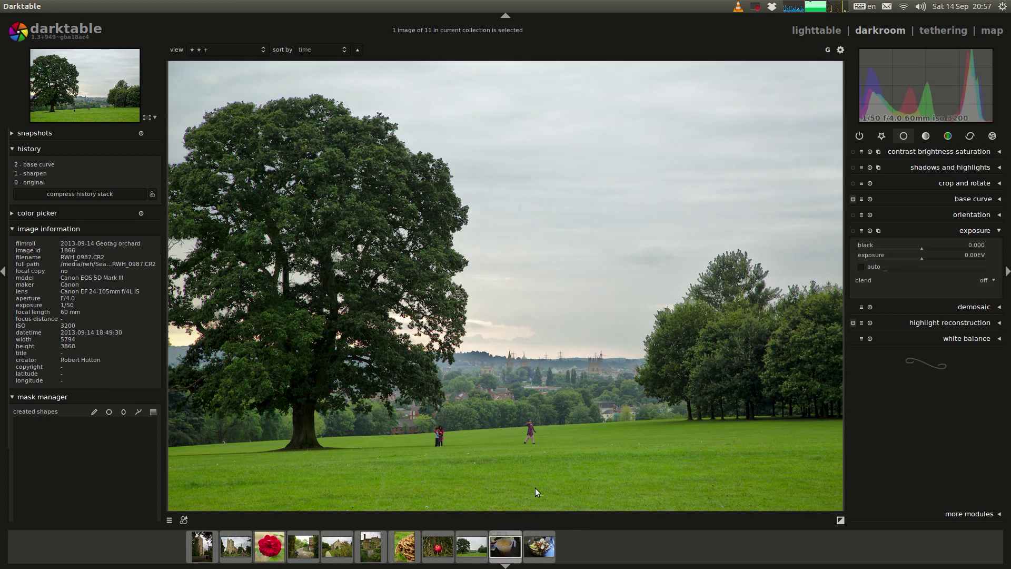
pyautogui.click(975, 338)
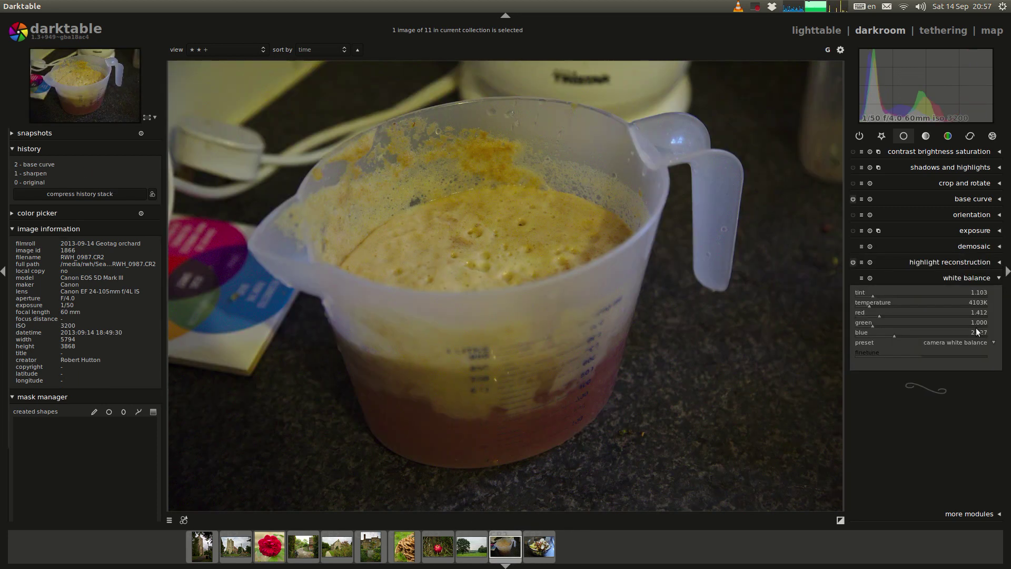
pyautogui.click(949, 337)
pyautogui.click(948, 349)
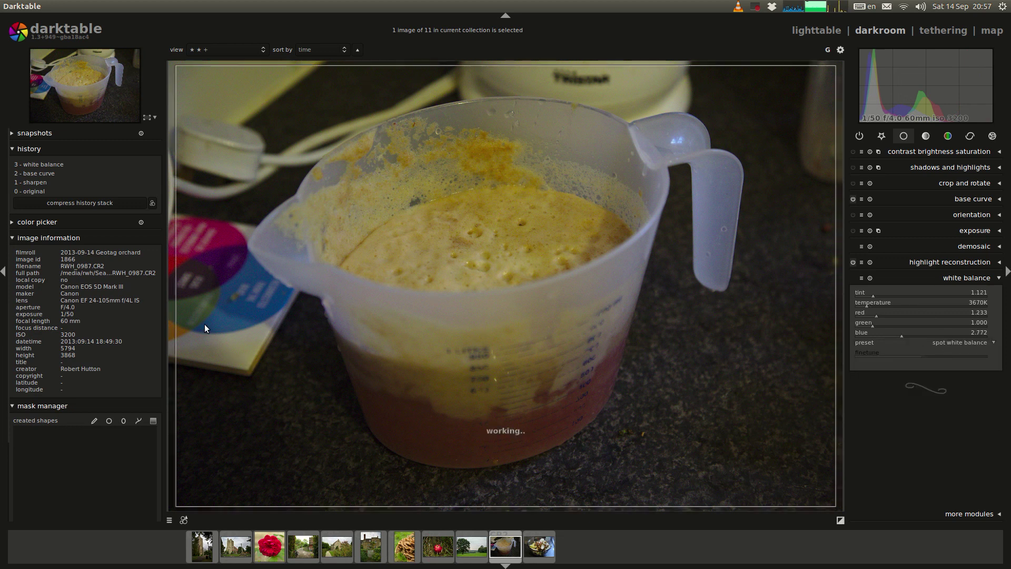
pyautogui.moveTo(202, 337); pyautogui.dragTo(253, 358)
pyautogui.click(869, 277)
# Straighten the salad bowl photo by 2.64° and enable profiled denoise on both photos.
pyautogui.click(981, 277)
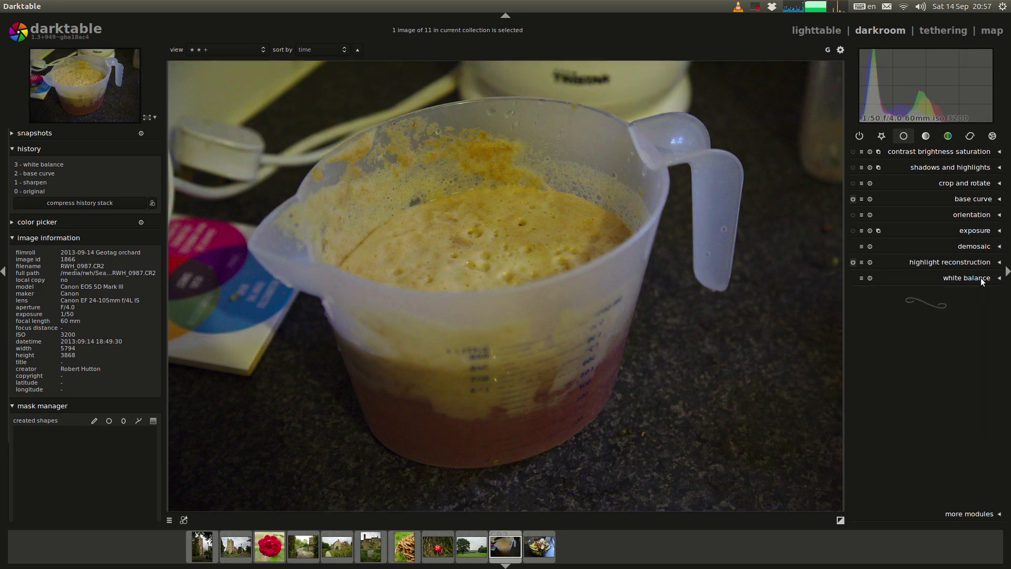
pyautogui.click(539, 548)
pyautogui.moveTo(618, 293); pyautogui.dragTo(275, 301)
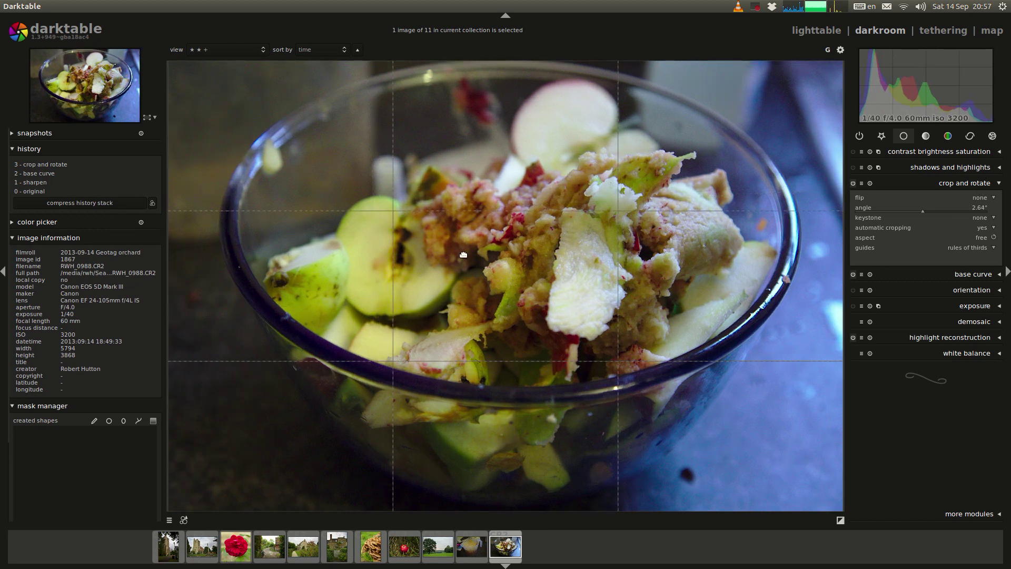
pyautogui.click(471, 546)
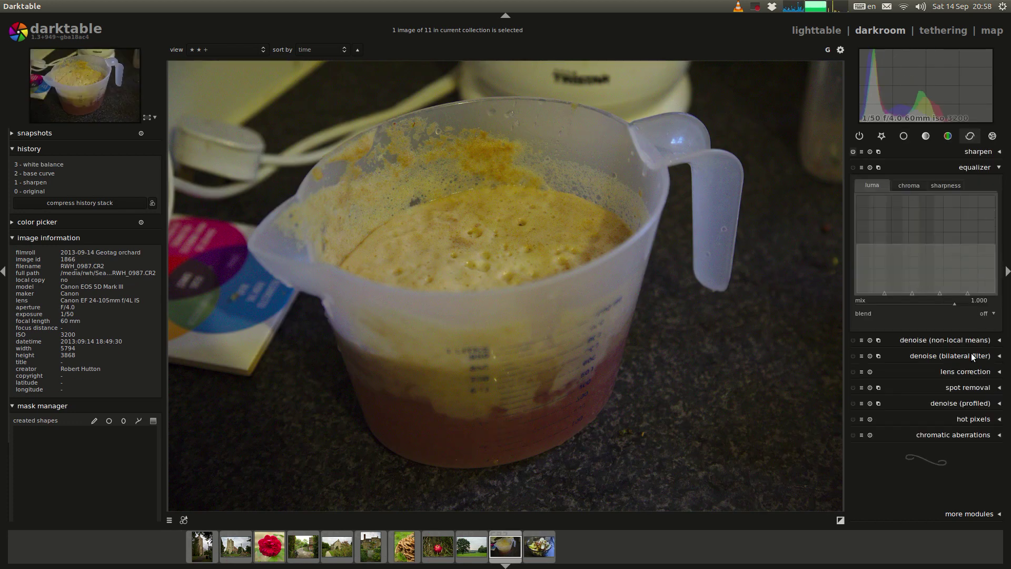
pyautogui.click(852, 403)
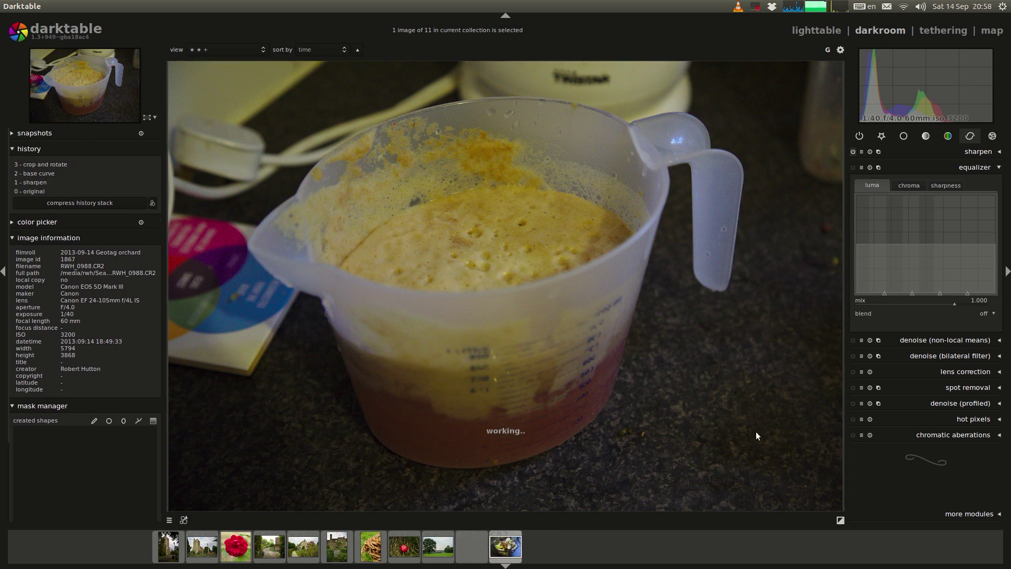
pyautogui.press('space')
pyautogui.click(853, 403)
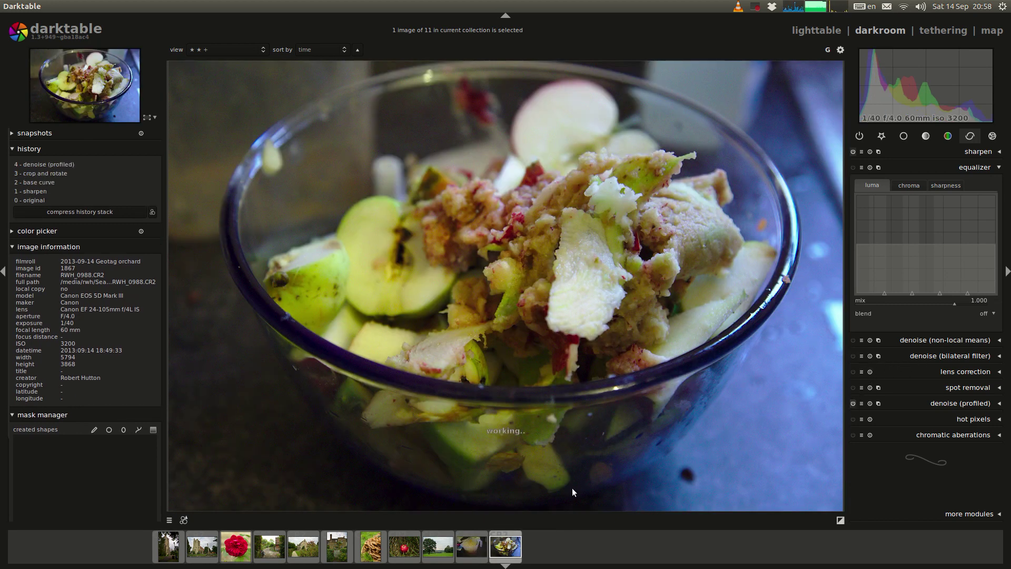
# Set the jug photo's exposure to 1.00 EV and return to the lighttable.
pyautogui.click(465, 533)
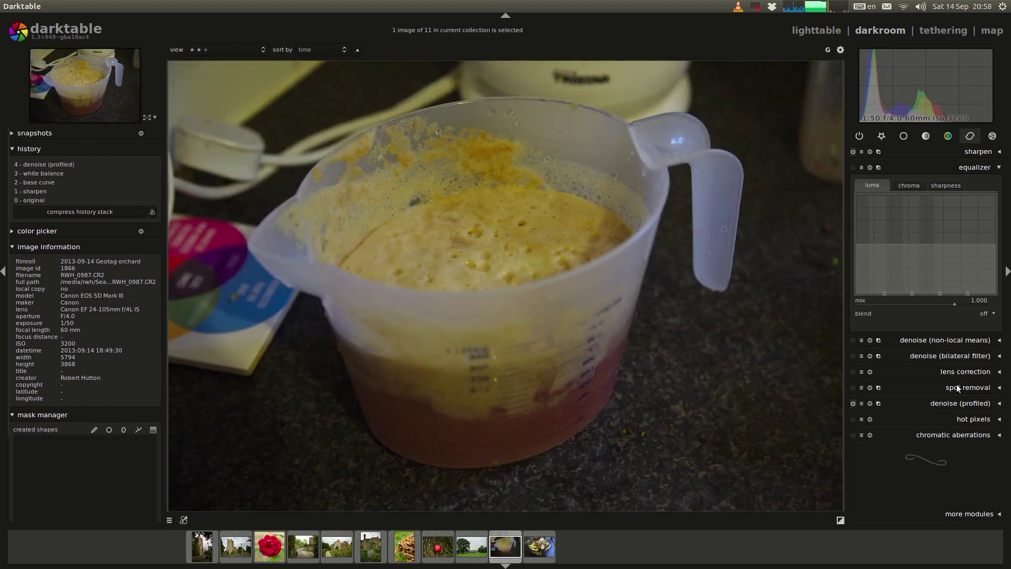
pyautogui.click(904, 135)
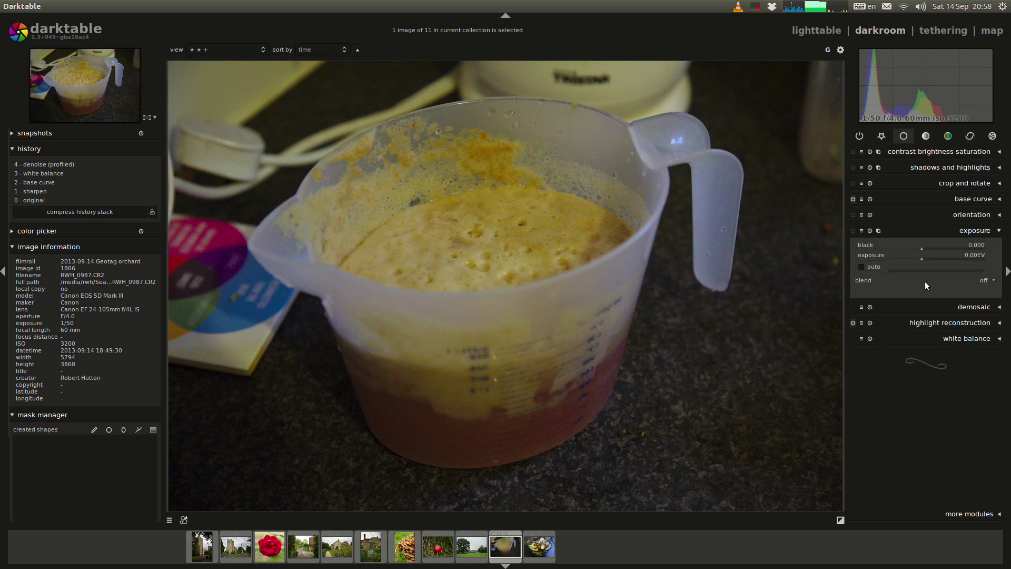
pyautogui.click(932, 257)
pyautogui.click(925, 259)
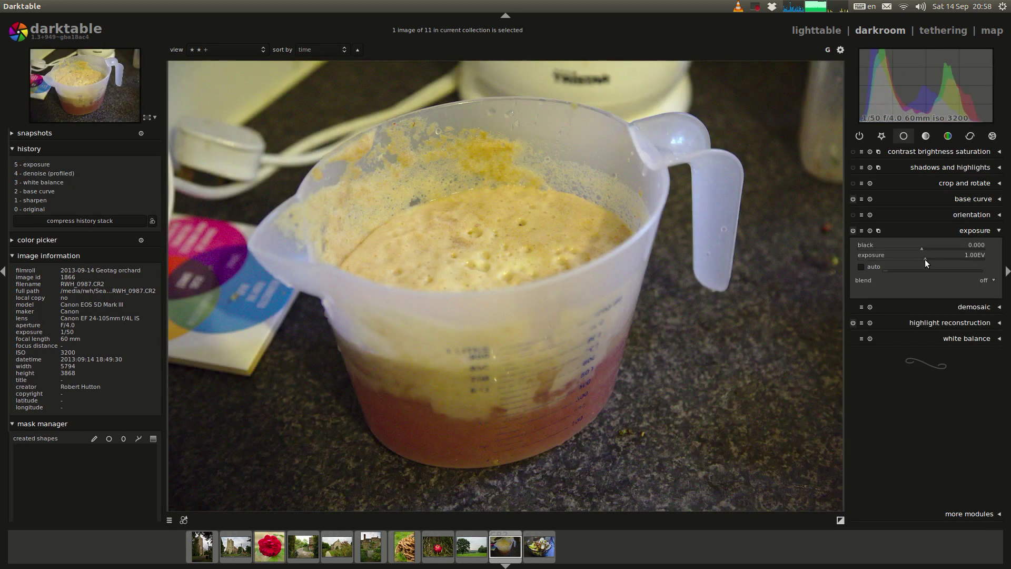
pyautogui.click(811, 32)
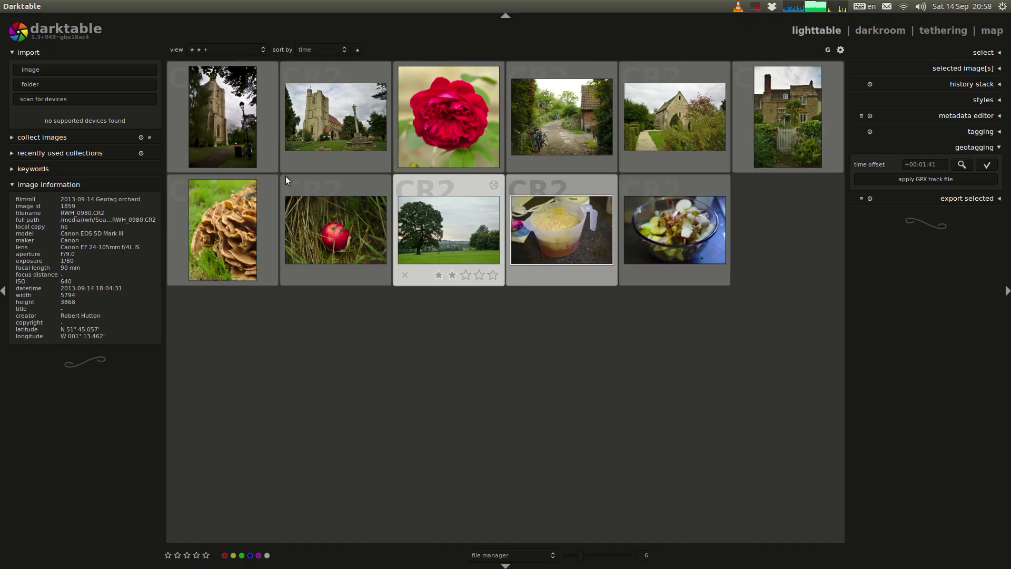
# Select all 11 photos, export them as 8-bit quality-85 JPGs, then open the Oxford Afternoon Ride set.
pyautogui.click(244, 120)
pyautogui.hotkey('ctrl', 'a')
pyautogui.click(989, 150)
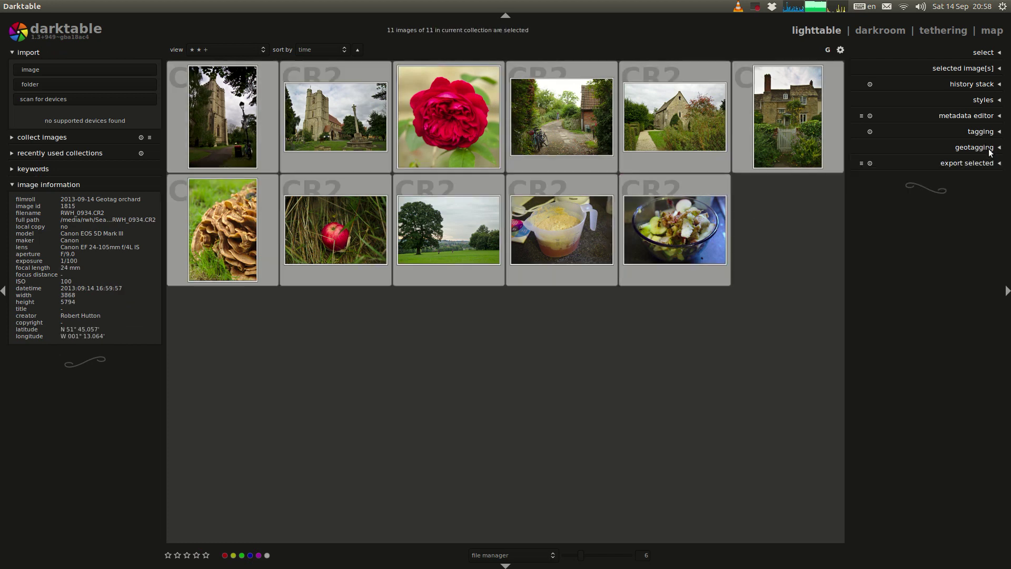
pyautogui.click(982, 165)
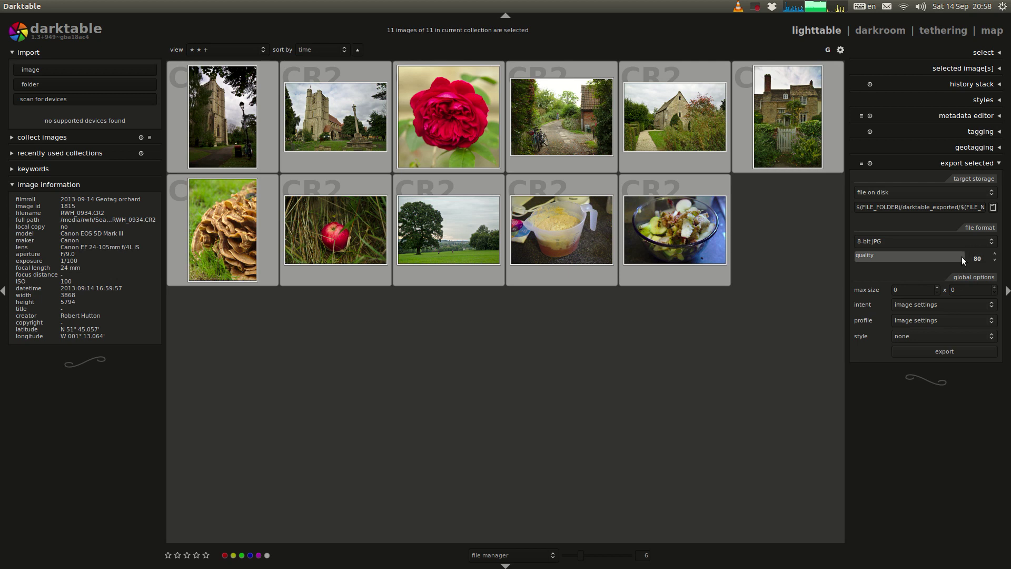
pyautogui.click(931, 353)
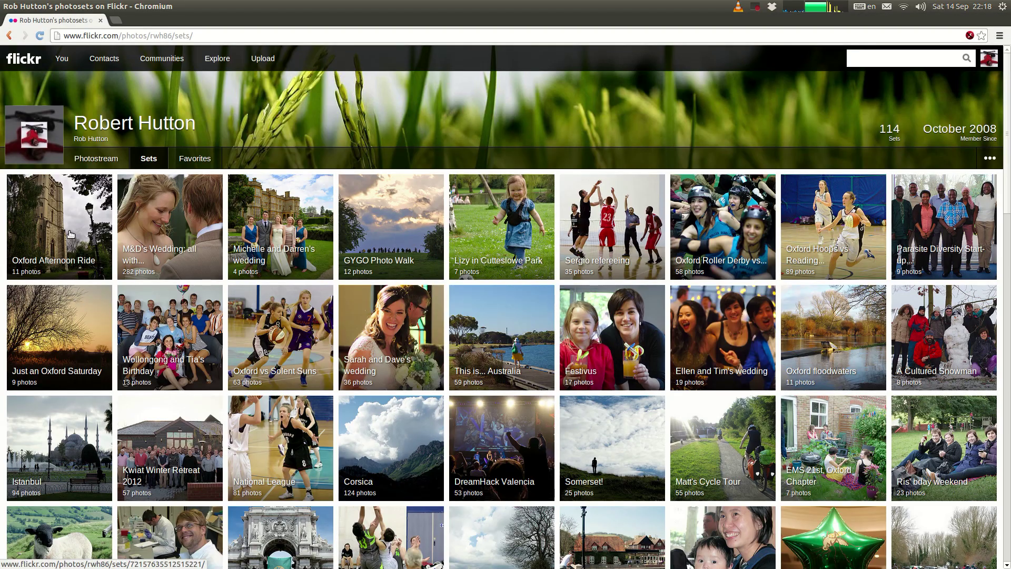
pyautogui.click(71, 234)
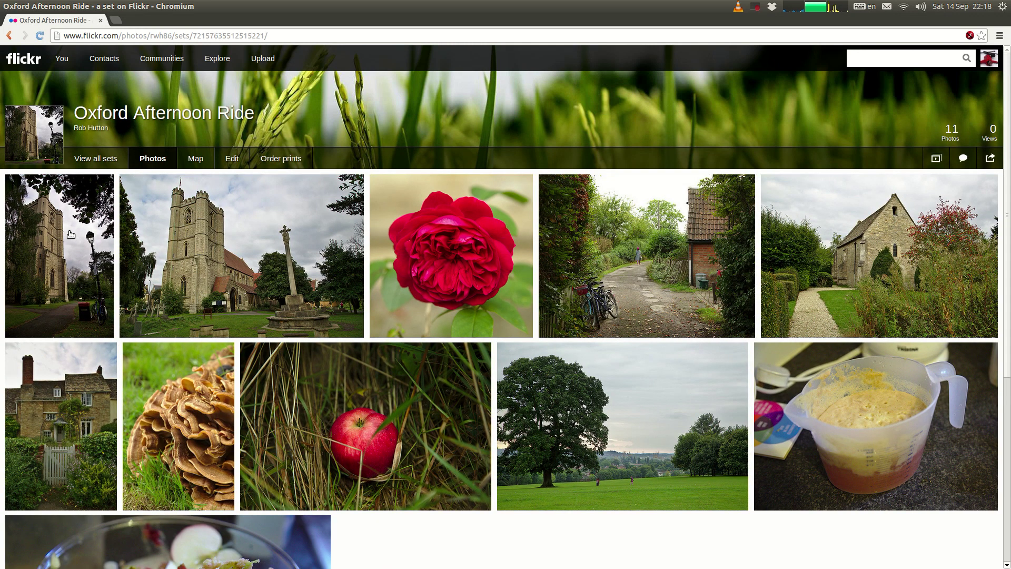
# Open rose photo RWH_0942's page and choose 'Edit location on your map' from the '...' menu.
pyautogui.click(437, 261)
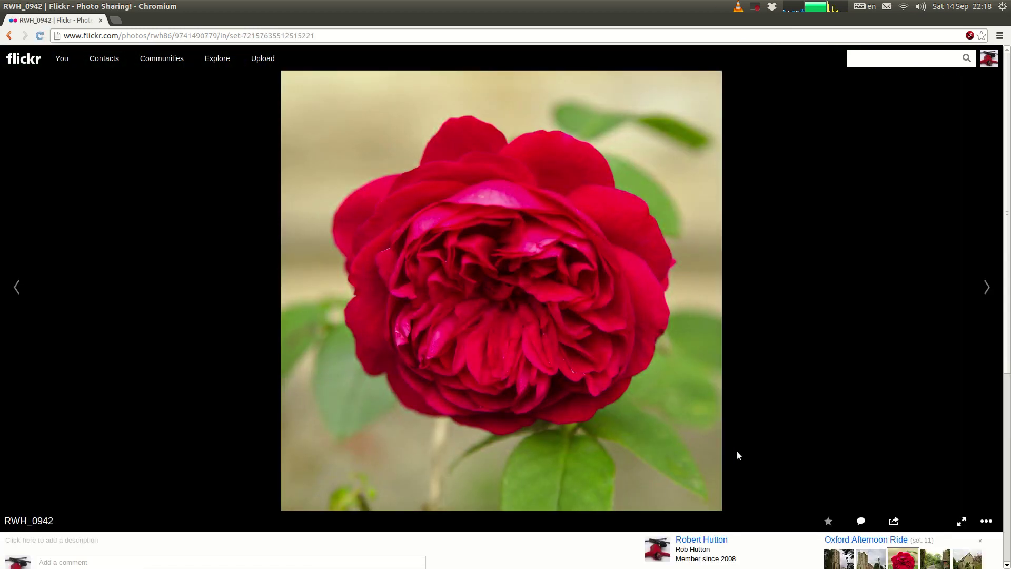
pyautogui.click(986, 521)
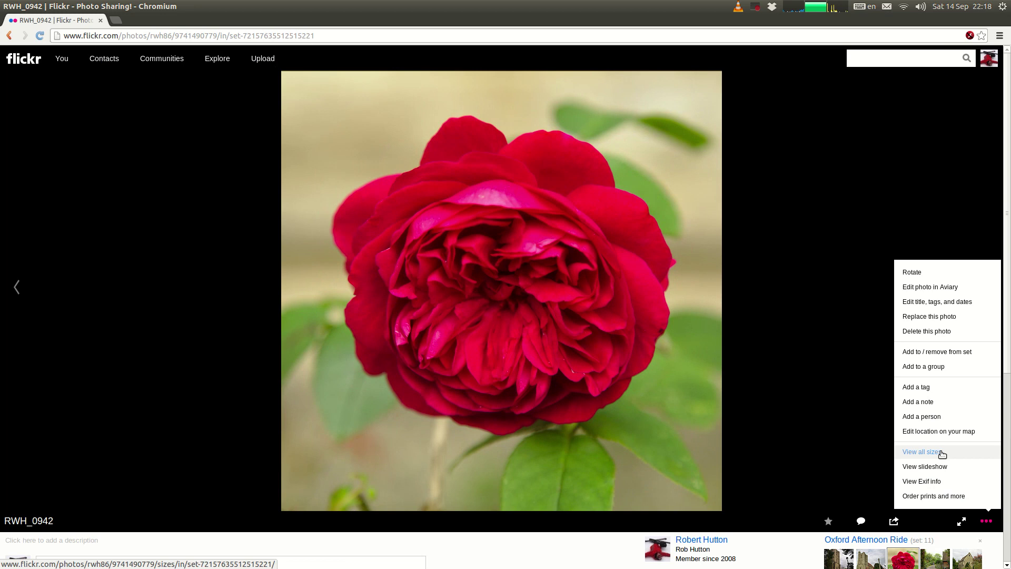
pyautogui.click(939, 433)
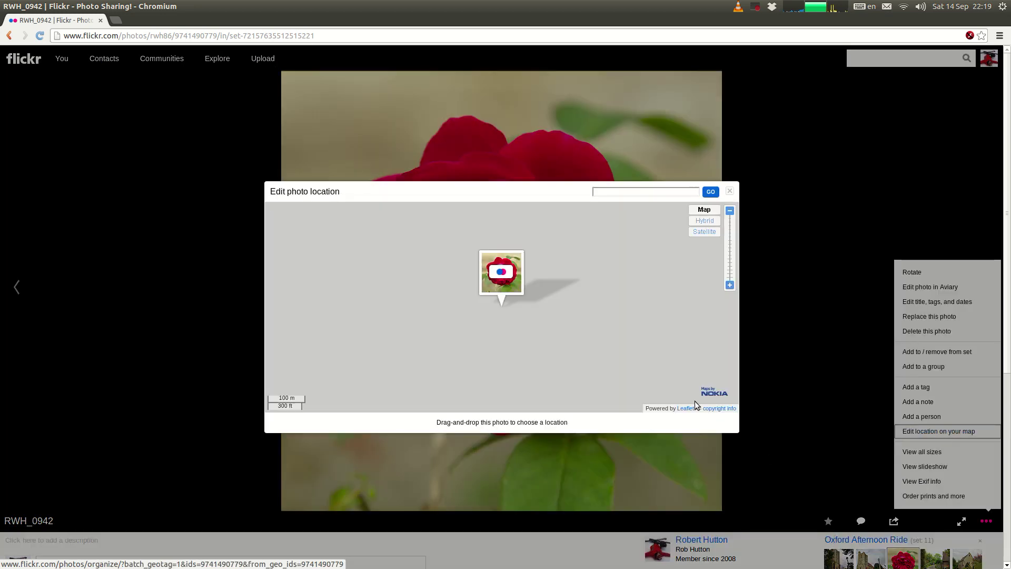